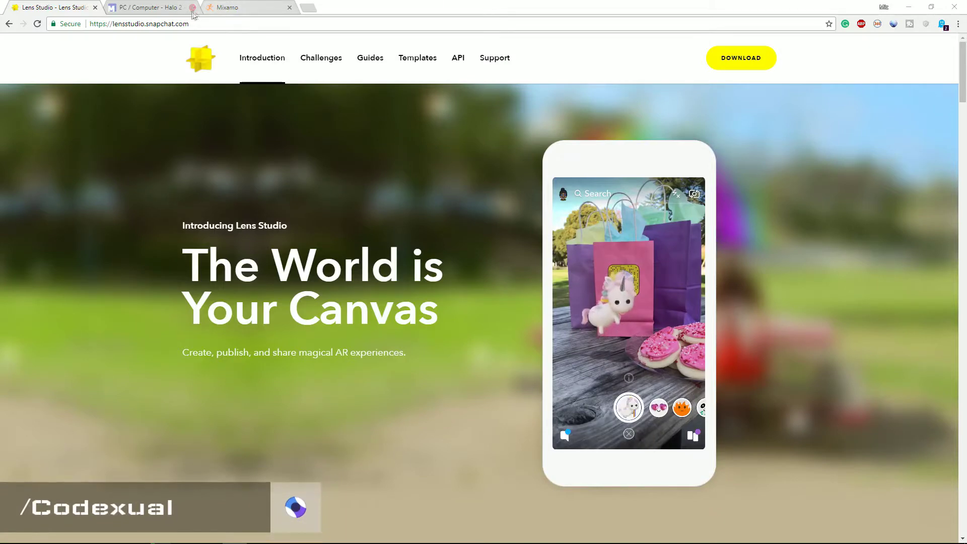
Step: Get the Halo 2 Master Chief zip archive from its Models Resource page
left_click(141, 6)
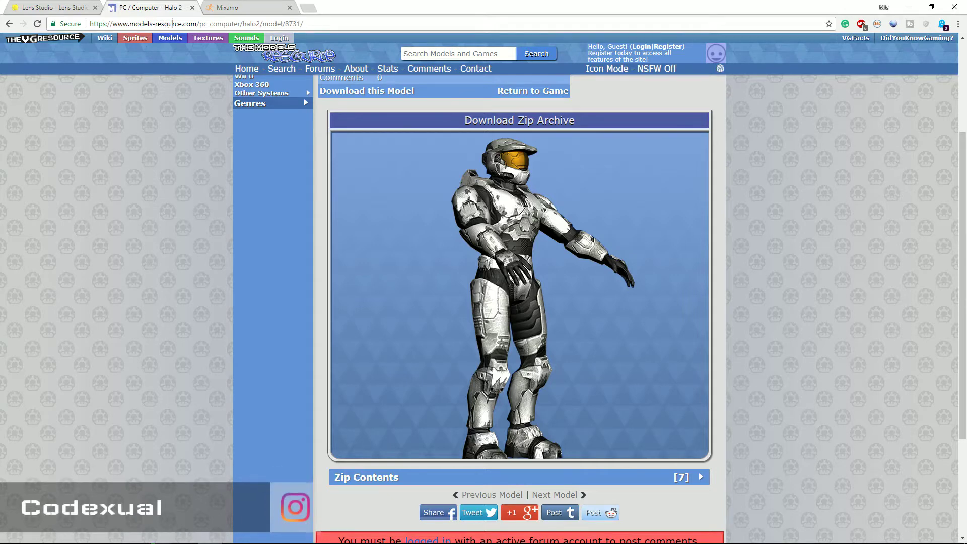
left_click(155, 25)
left_click(270, 321)
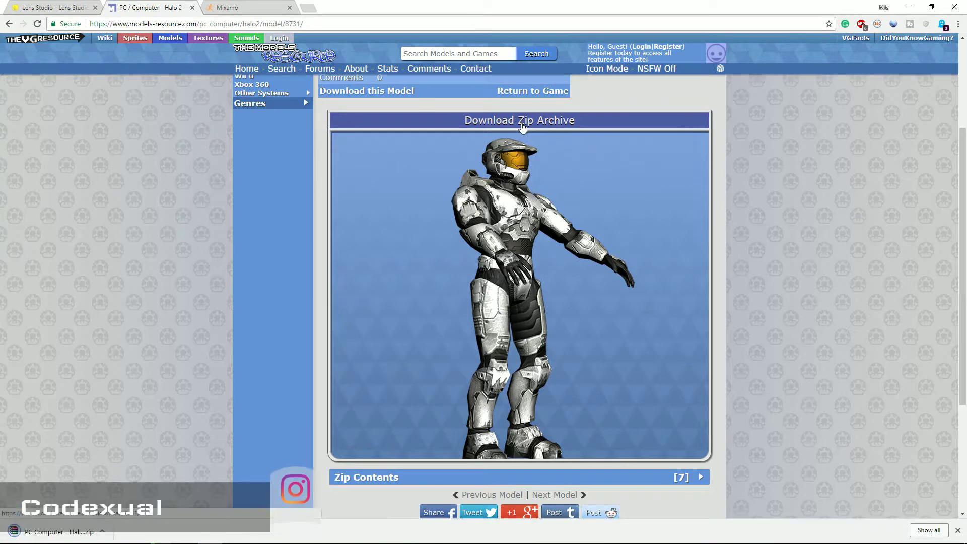
scroll(274, 218, "up", 3)
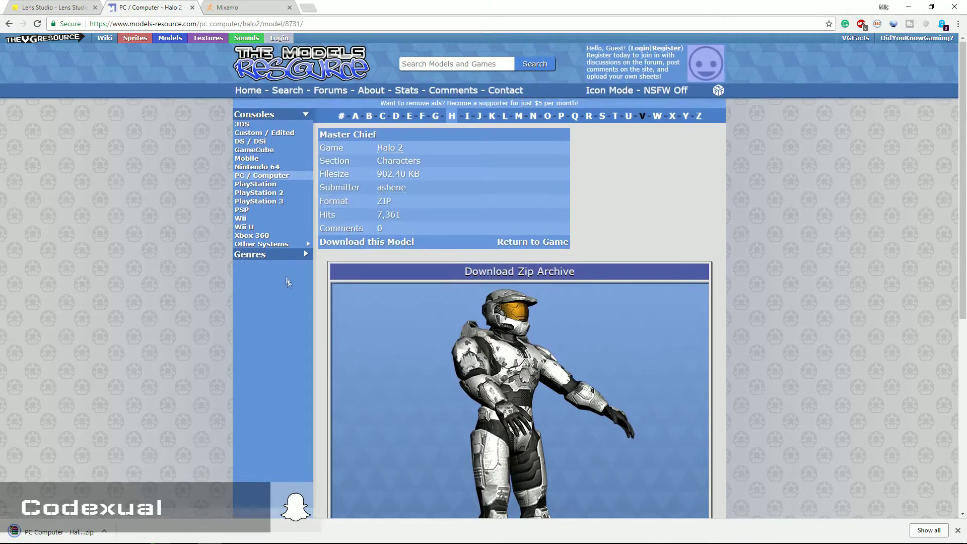
scroll(287, 282, "down", 3)
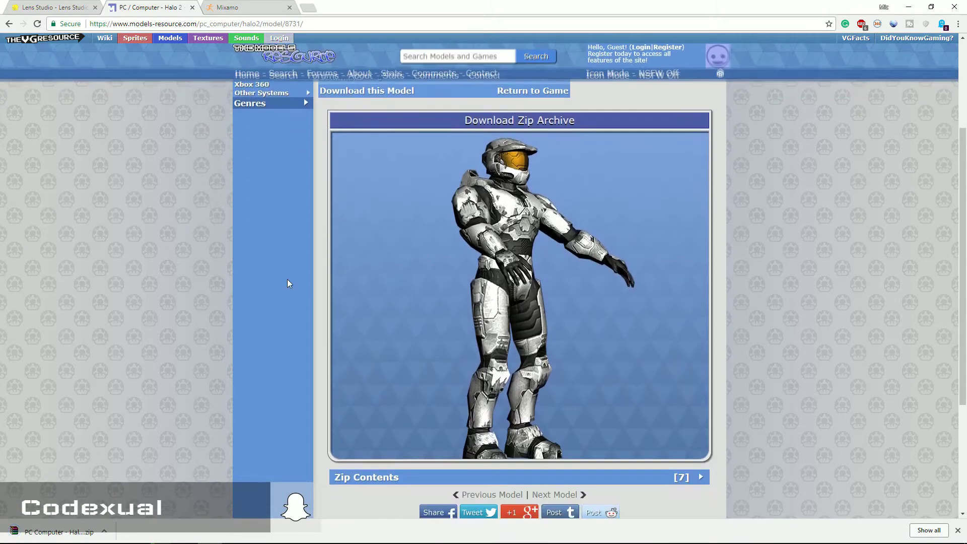
left_click(257, 6)
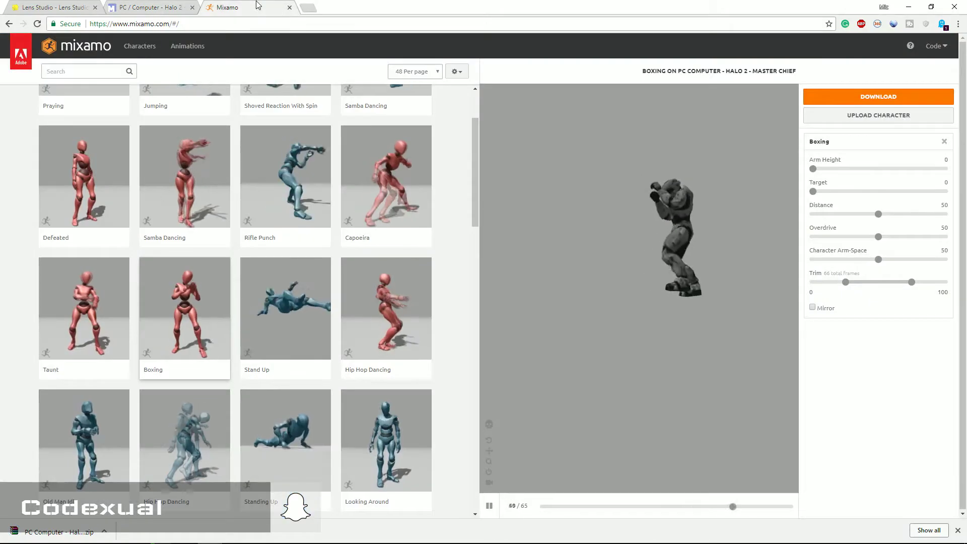
Step: Open Mixamo's Upload Character dialog, drop in the Master Chief zip, and inspect the zip's contents
scroll(463, 200, "up", 2)
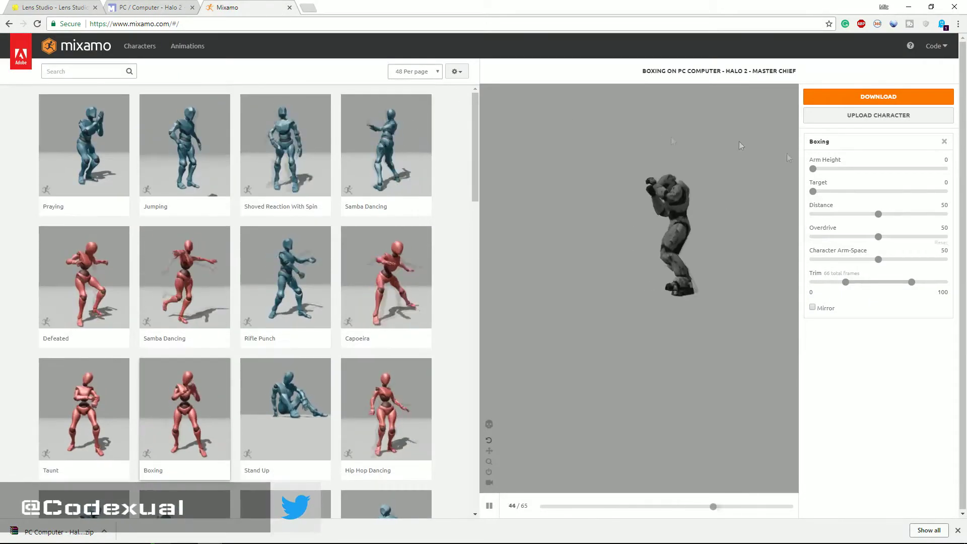
left_click(850, 120)
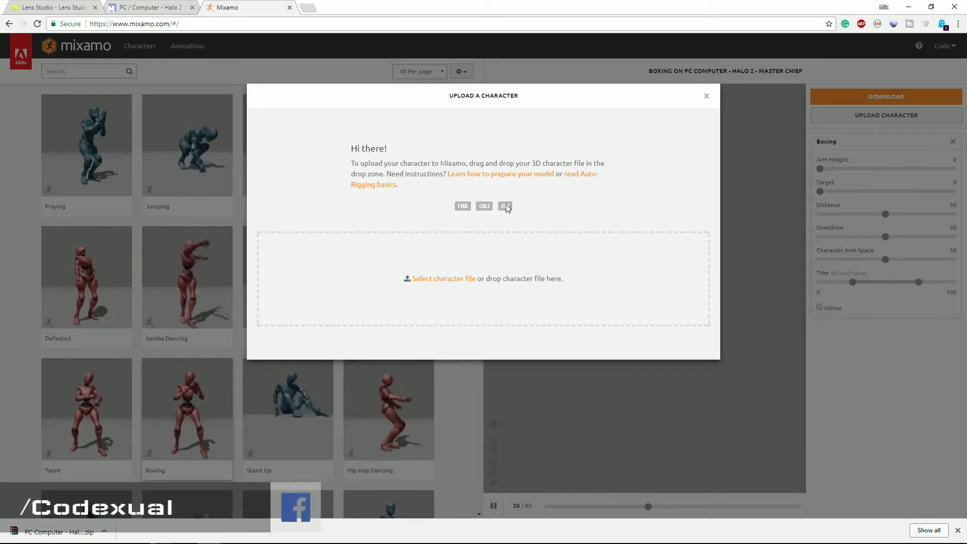
left_click_drag(66, 536, 403, 290)
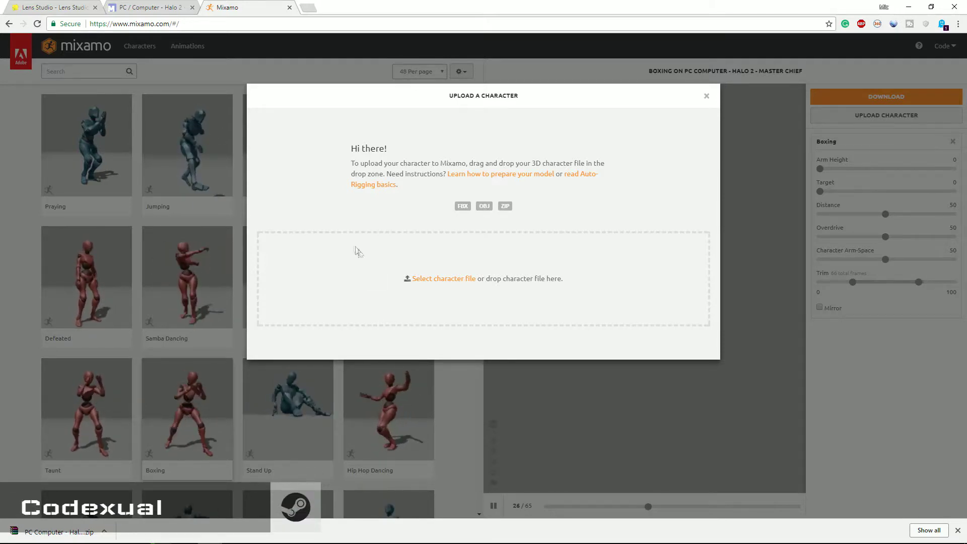
left_click(59, 532)
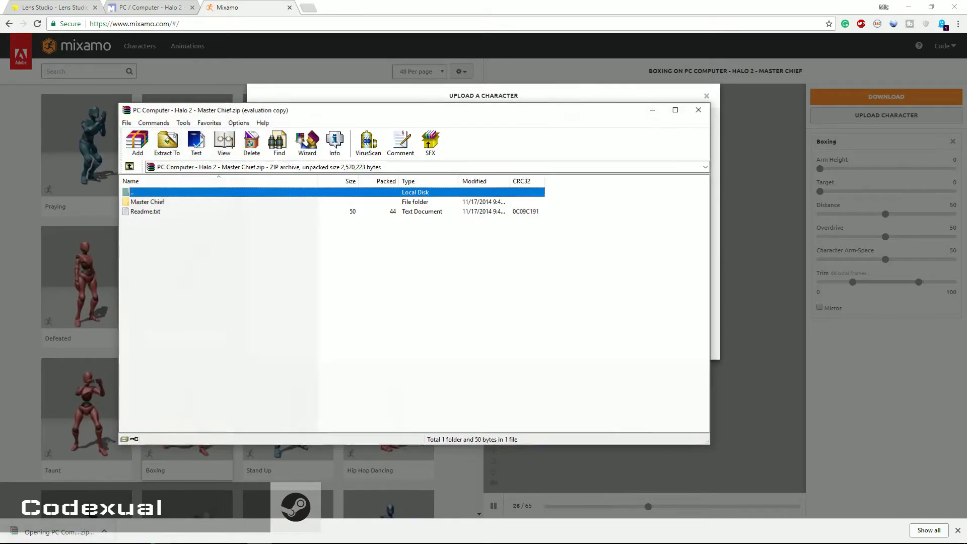
left_click_drag(241, 115, 298, 104)
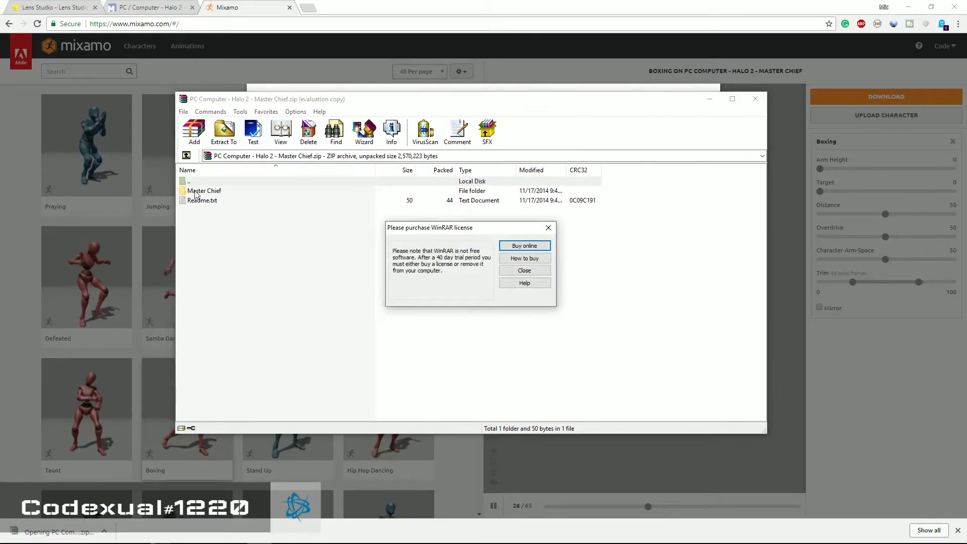
left_click(546, 229)
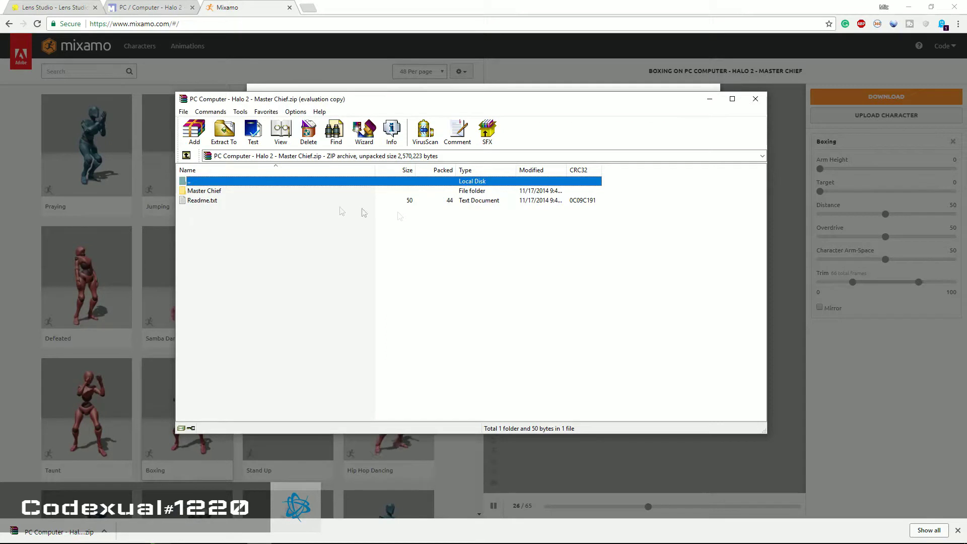
double_click(222, 193)
left_click(227, 211)
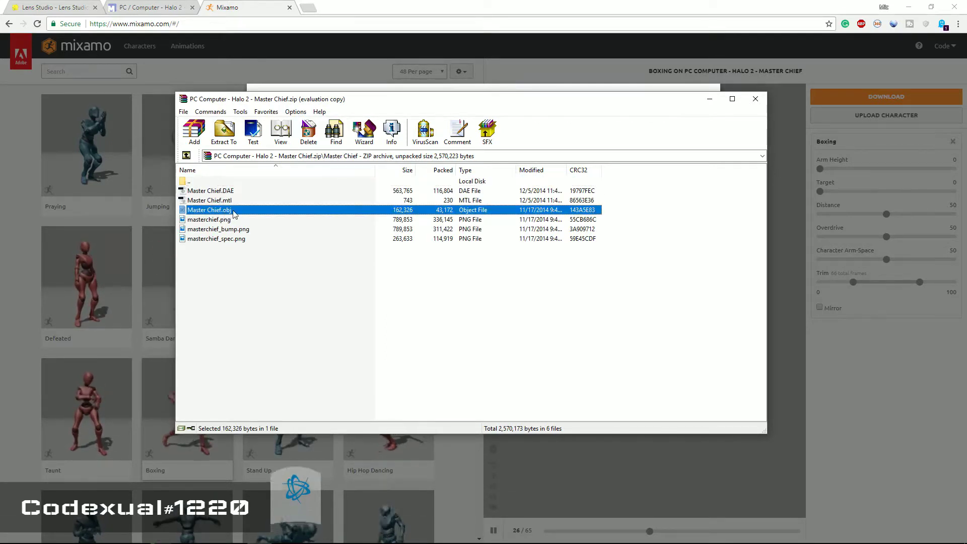
left_click_drag(334, 103, 481, 263)
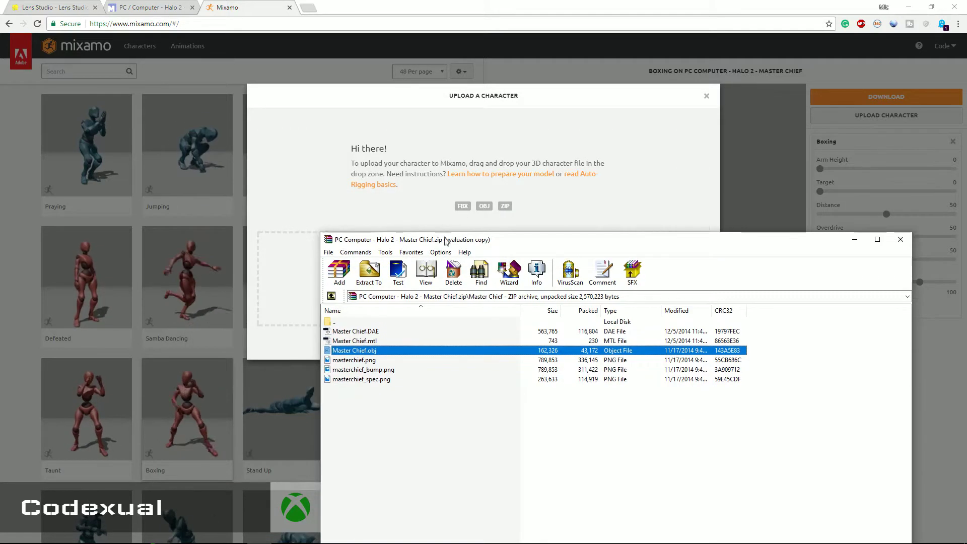
left_click_drag(446, 264, 364, 173)
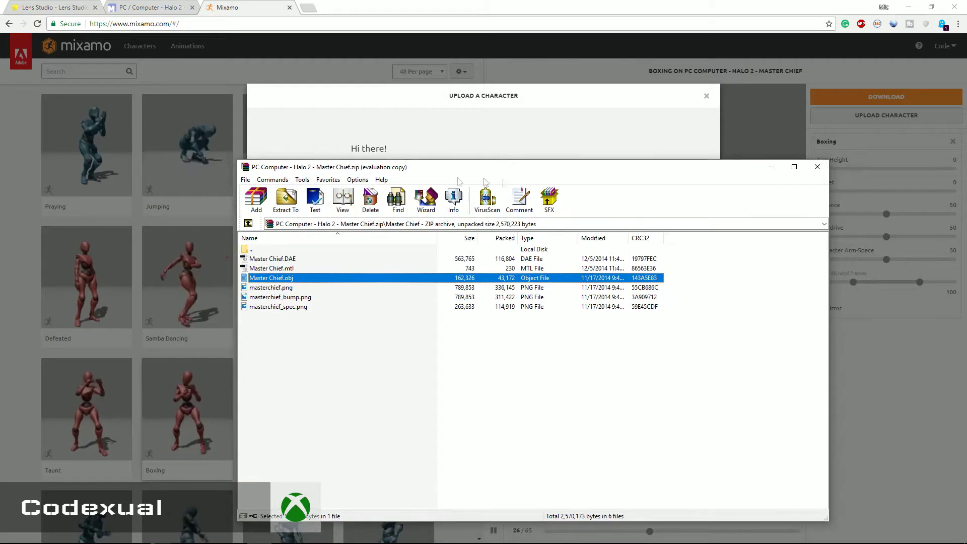
left_click_drag(541, 174, 369, 169)
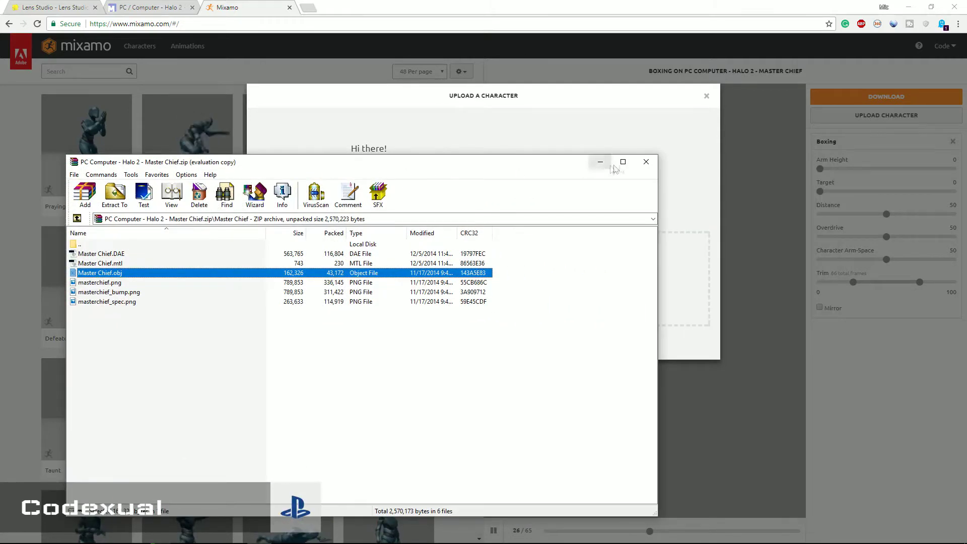
left_click(646, 162)
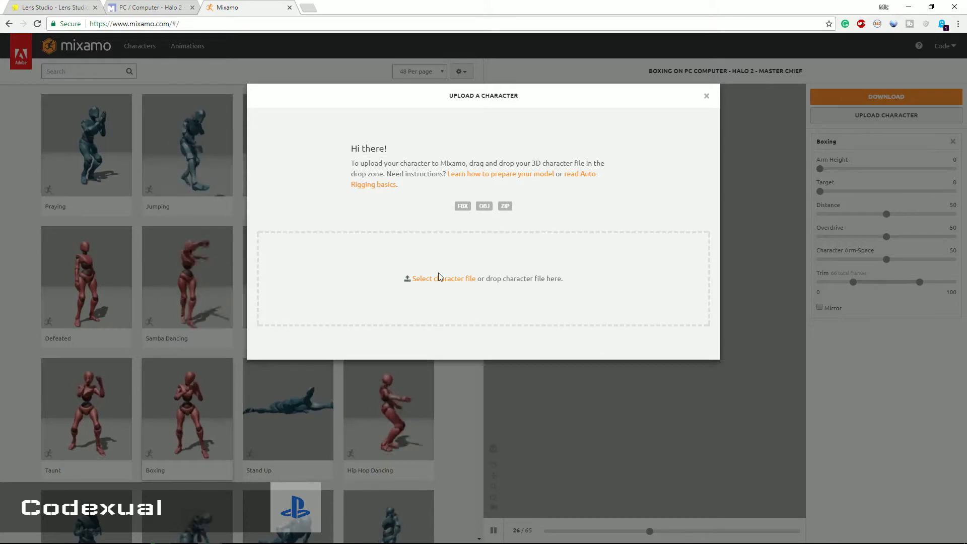
Step: Choose the Halo 2 Master Chief zip from Downloads and upload it to Mixamo
left_click(439, 279)
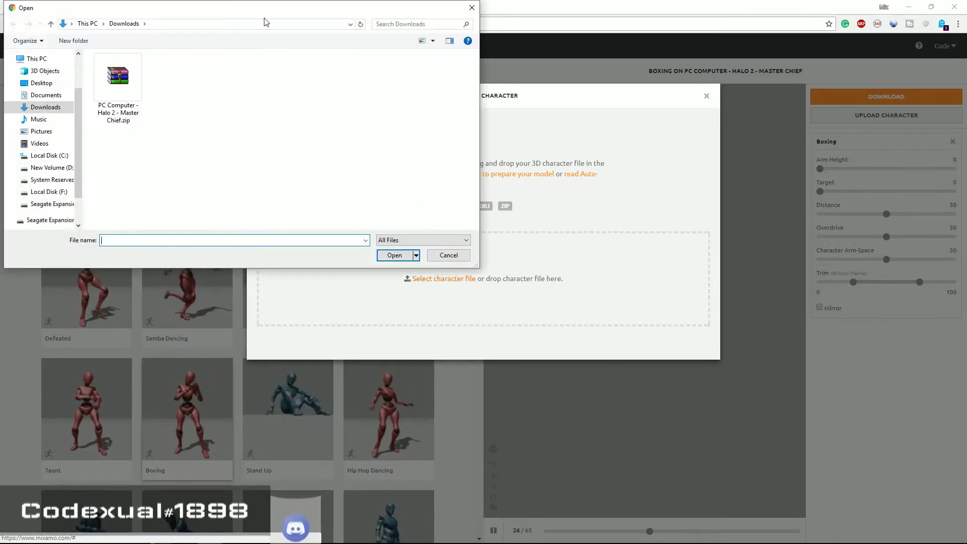
left_click_drag(345, 9, 496, 66)
left_click(290, 135)
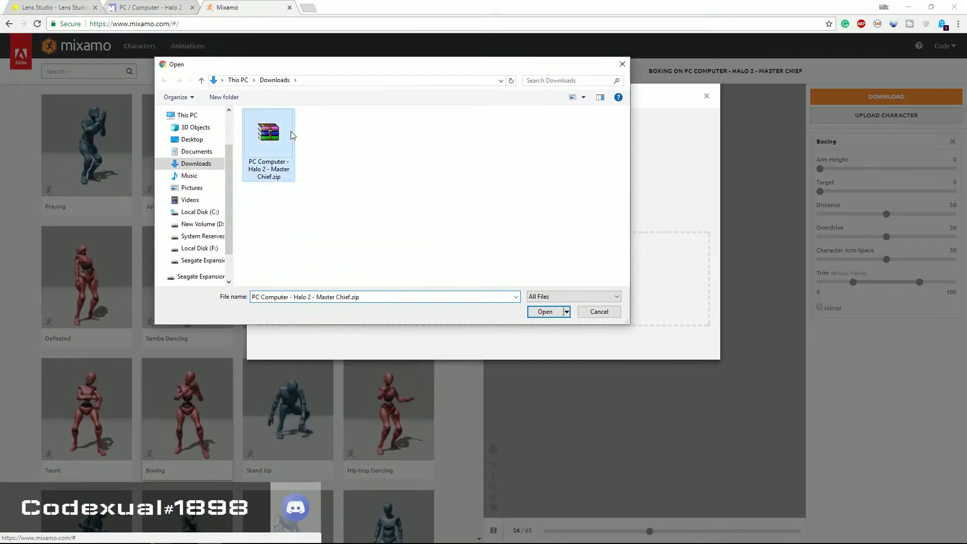
left_click(540, 312)
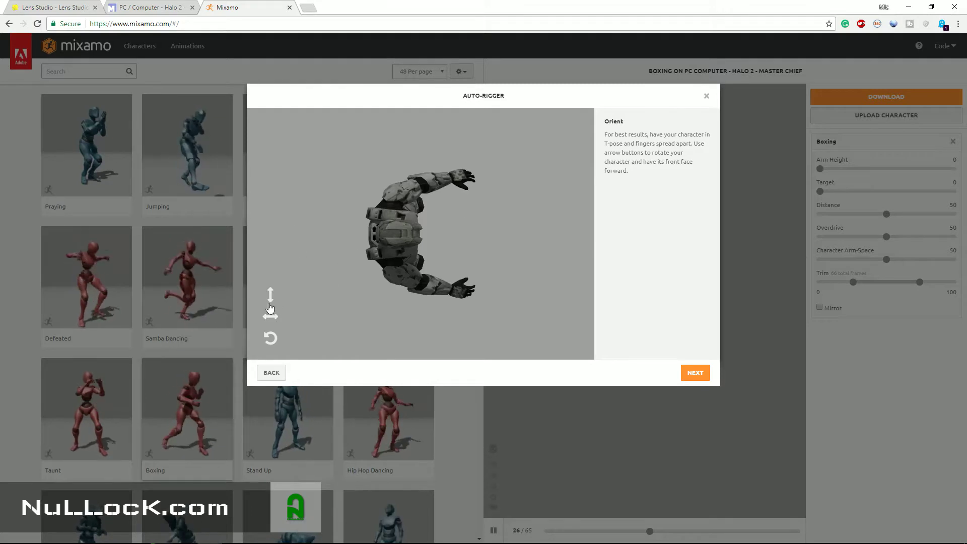
Step: Rotate Master Chief on the X, Y and Z axes until he stands upright facing front
left_click(270, 333)
left_click(270, 333)
left_click(271, 324)
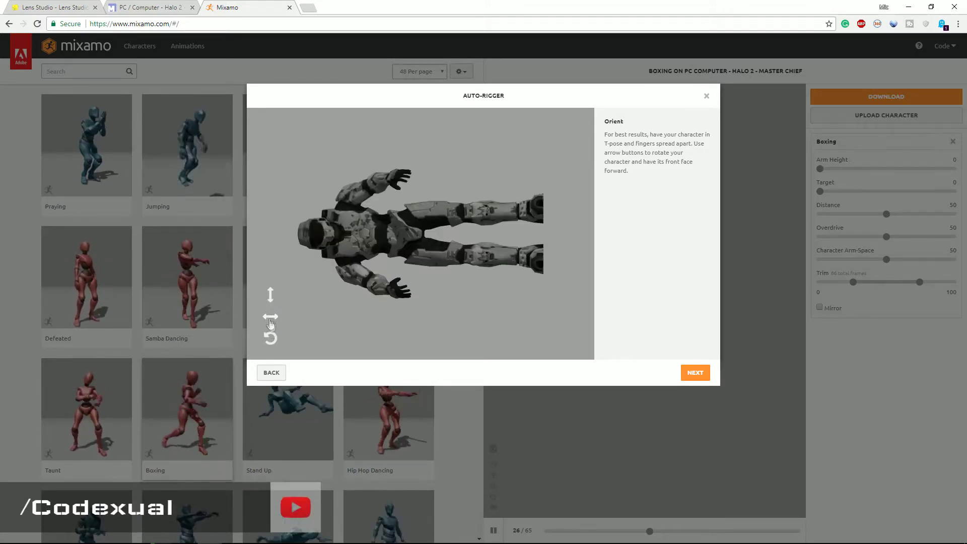
left_click(270, 317)
left_click(269, 317)
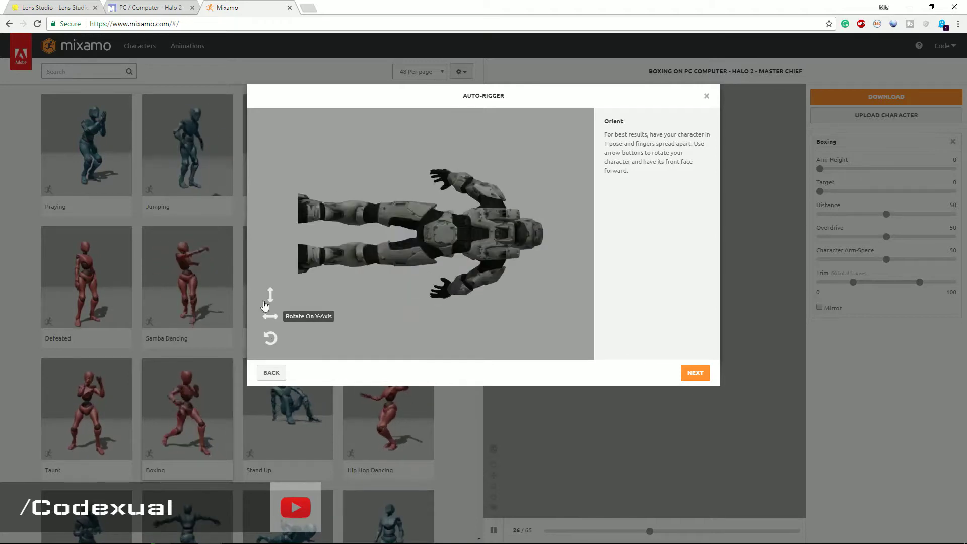
left_click(269, 302)
left_click(269, 304)
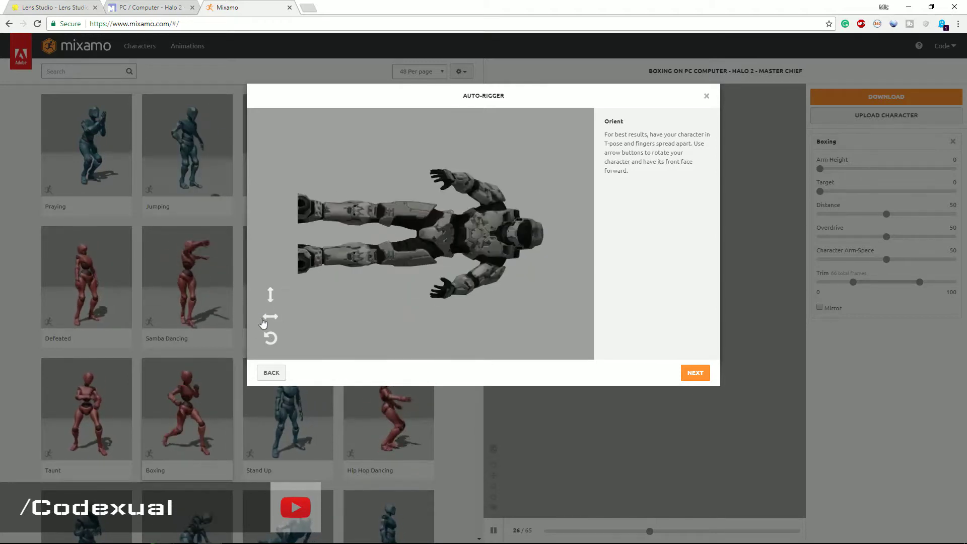
left_click(262, 320)
left_click(263, 320)
left_click(263, 320)
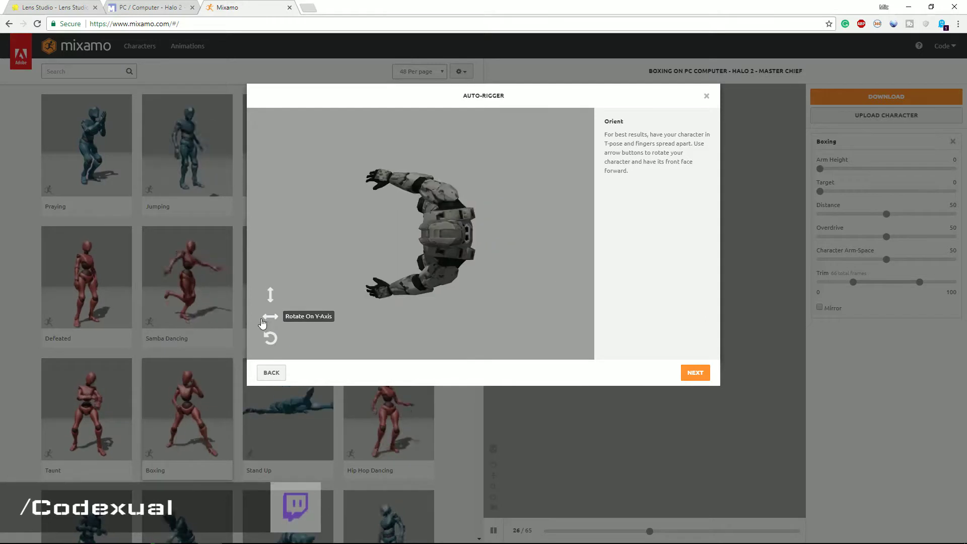
left_click(268, 337)
left_click(271, 305)
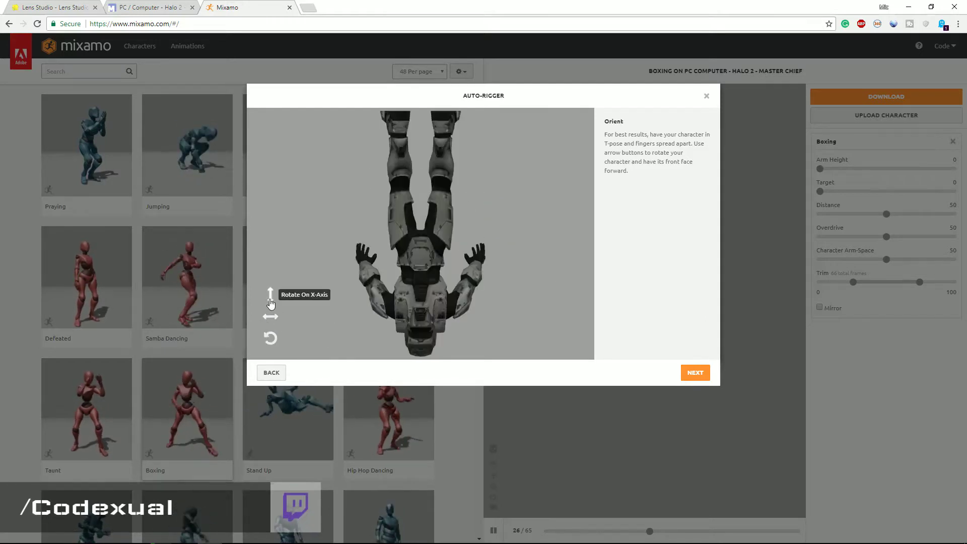
left_click(270, 304)
left_click(271, 303)
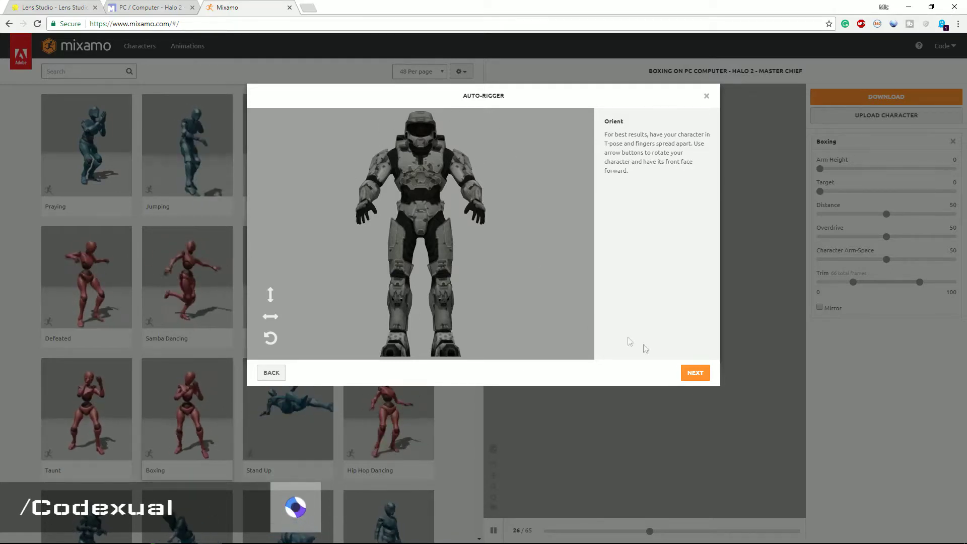
left_click(702, 372)
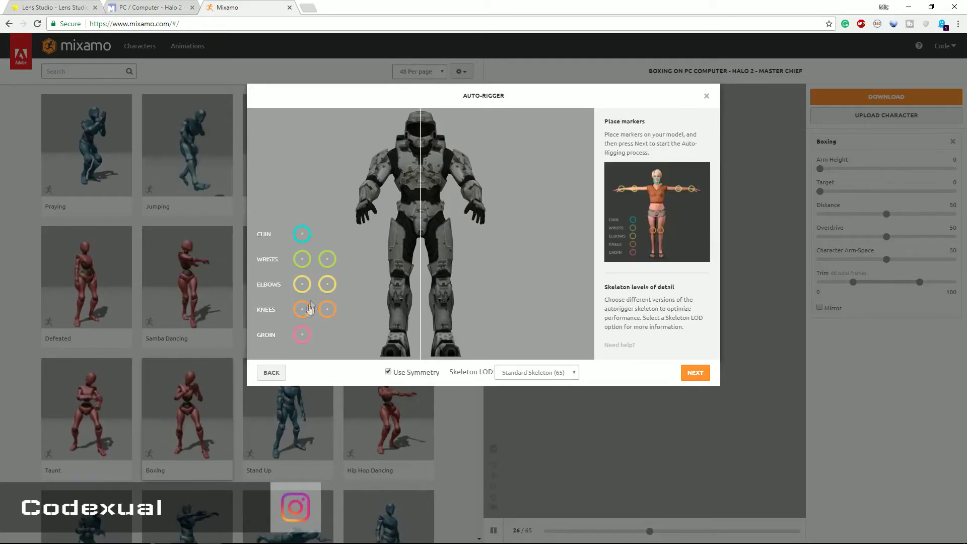
Step: Drag the chin, wrist, elbow, knee and groin markers onto Master Chief and start auto-rigging
left_click_drag(304, 236, 421, 149)
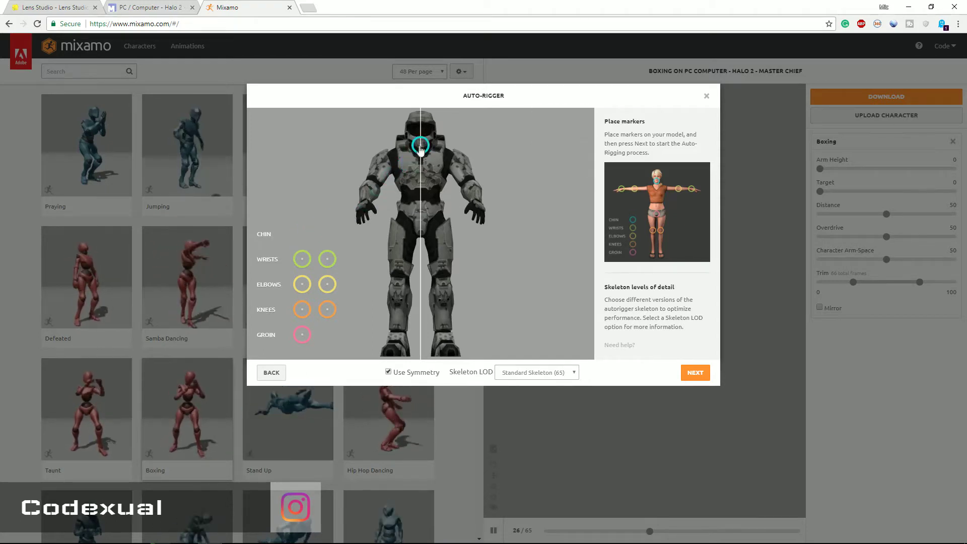
left_click_drag(333, 254, 363, 207)
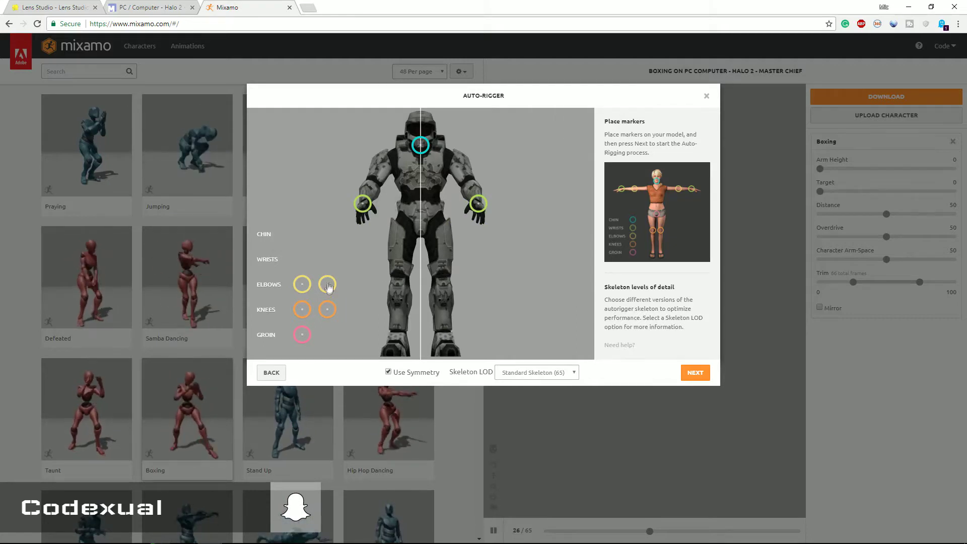
mouse_move(329, 286)
left_mouse_down()
mouse_move(299, 287)
mouse_move(363, 212)
mouse_move(372, 182)
left_mouse_up()
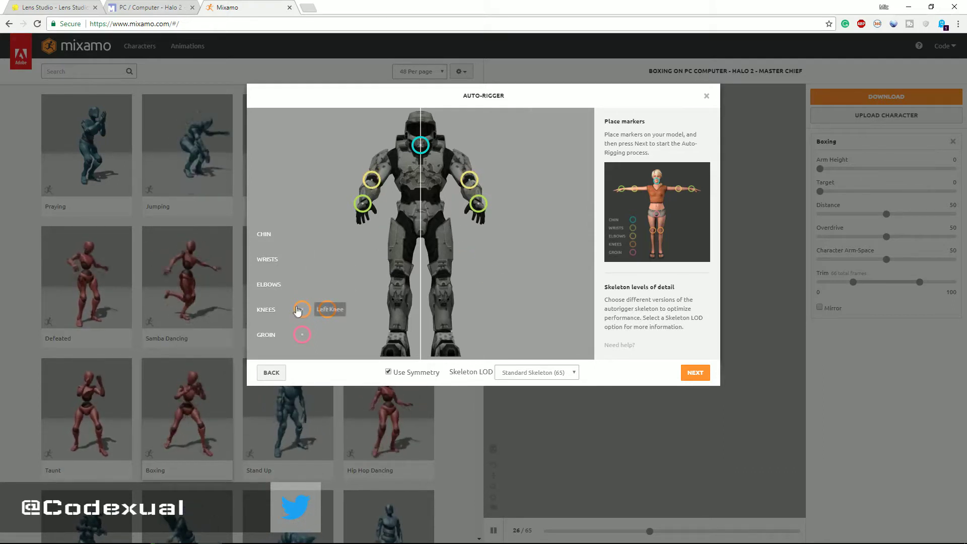
left_click_drag(301, 310, 325, 293)
left_click_drag(384, 282, 398, 276)
mouse_move(301, 334)
left_mouse_down()
mouse_move(371, 287)
mouse_move(421, 233)
left_mouse_up()
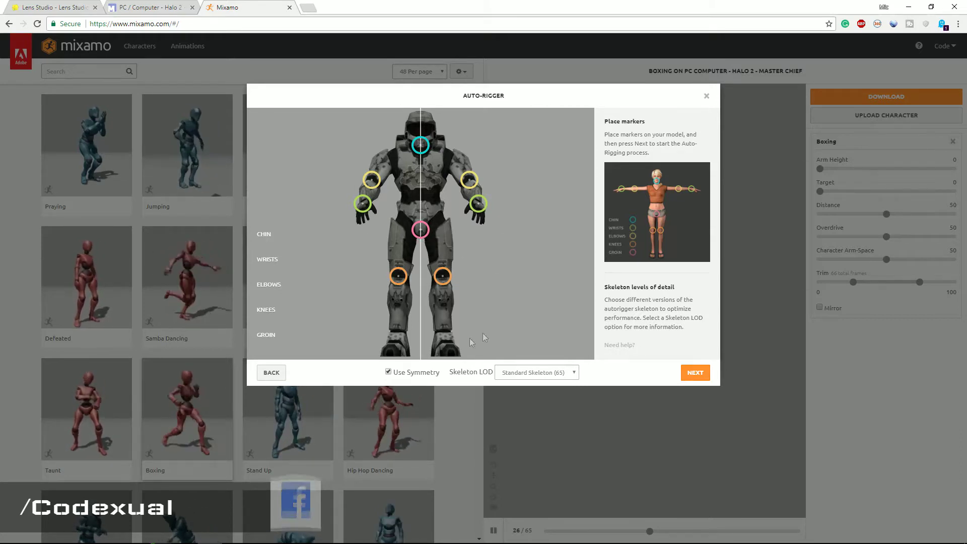
left_click(685, 374)
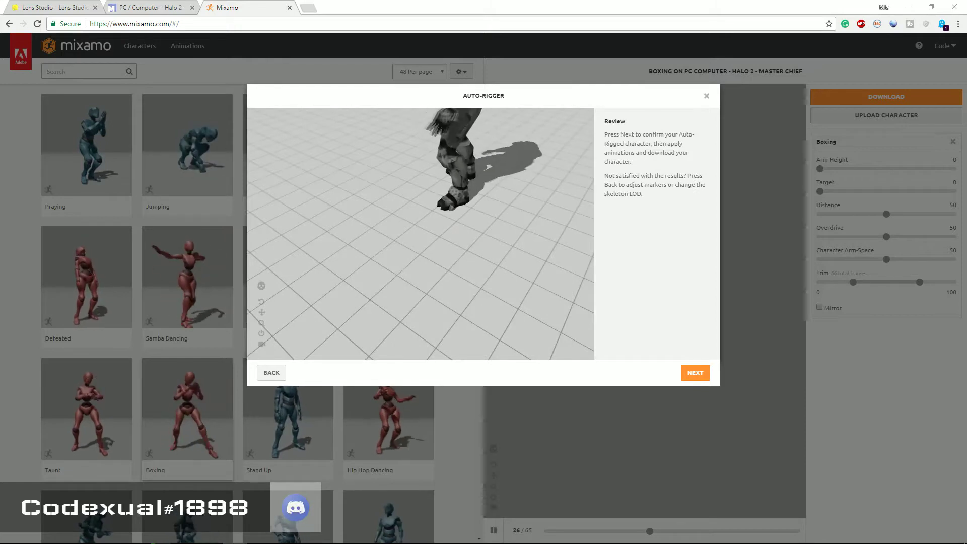
Step: Orbit the preview to check the rig, then accept the auto-rigged Master Chief
left_click_drag(473, 242, 452, 169)
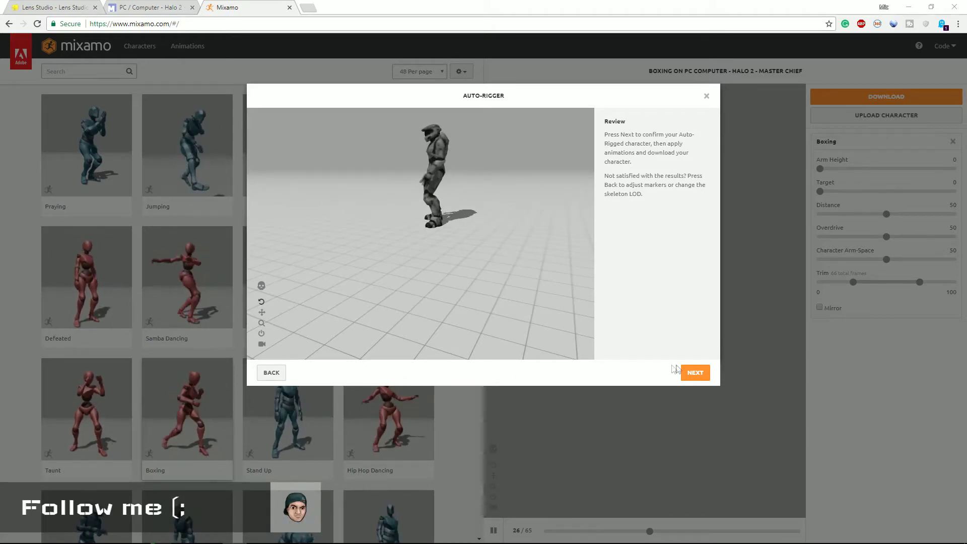
left_click(686, 373)
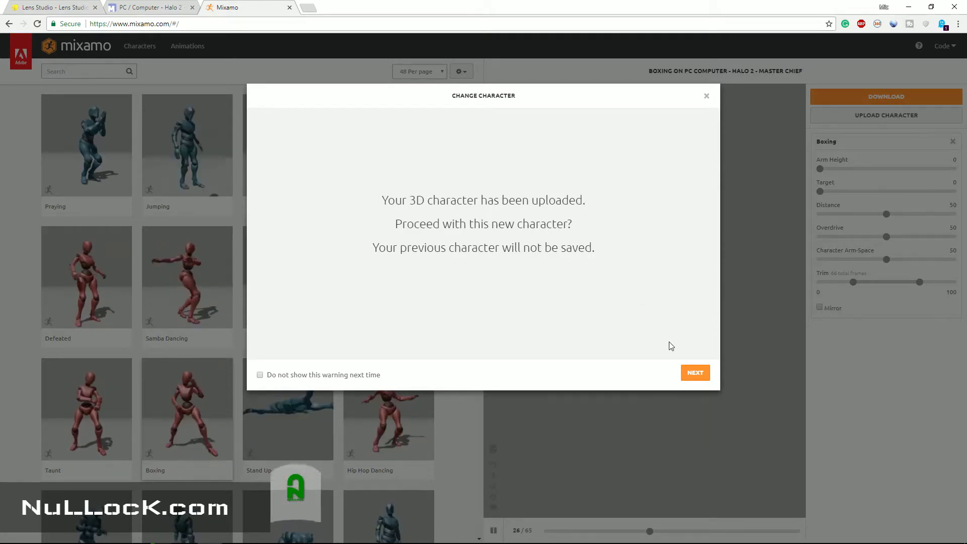
Step: Proceed with the newly uploaded Master Chief and browse the animation list
left_click(686, 373)
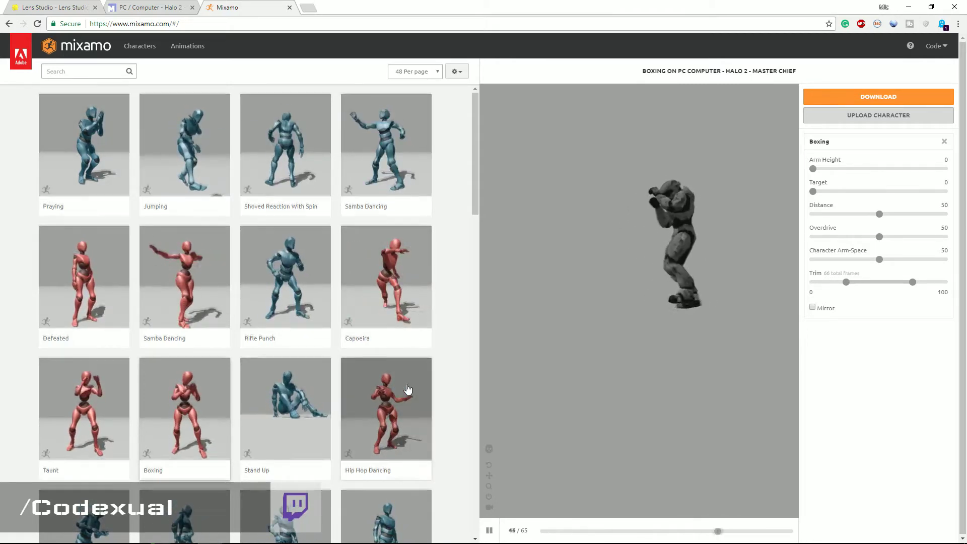
scroll(408, 389, "down", 3)
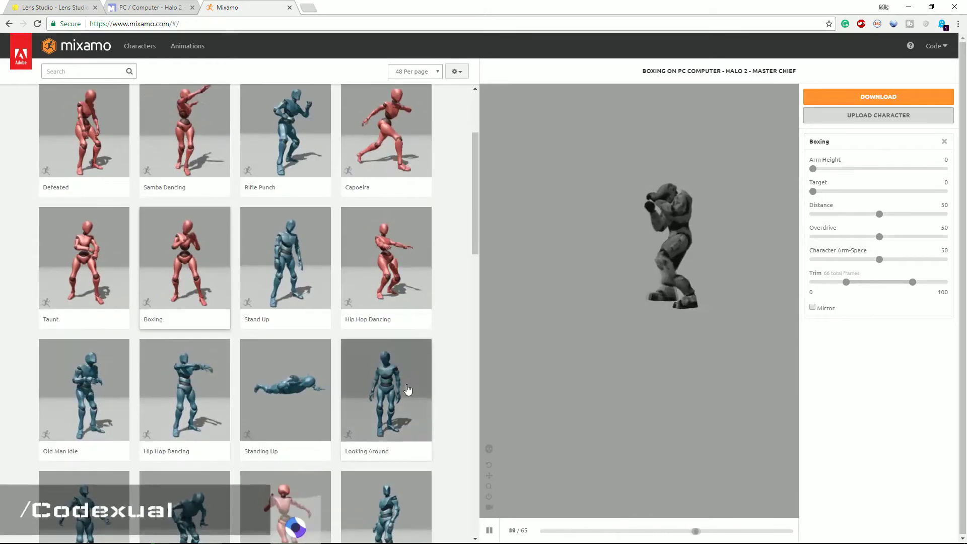
scroll(408, 389, "up", 1)
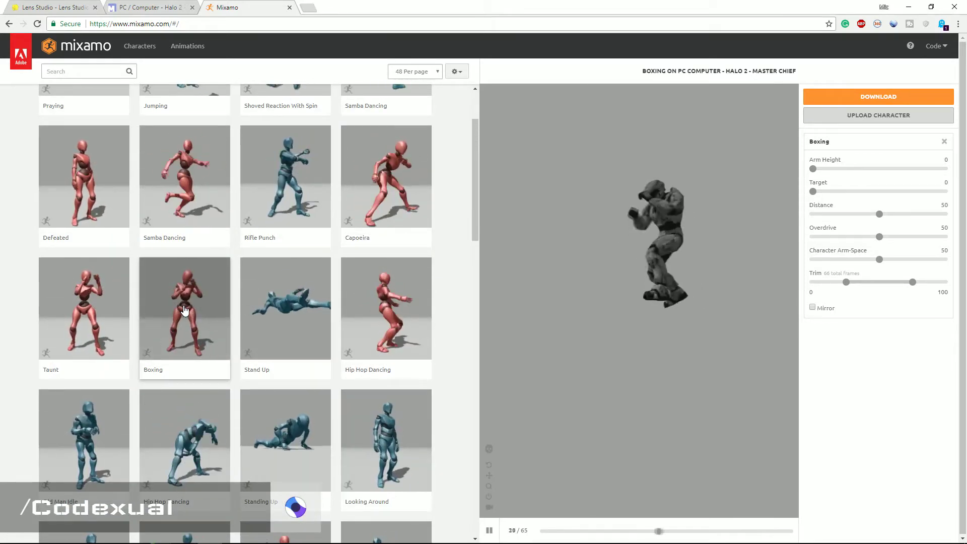
Step: Apply the Boxing animation to Master Chief after briefly previewing Taunt
left_click(186, 309)
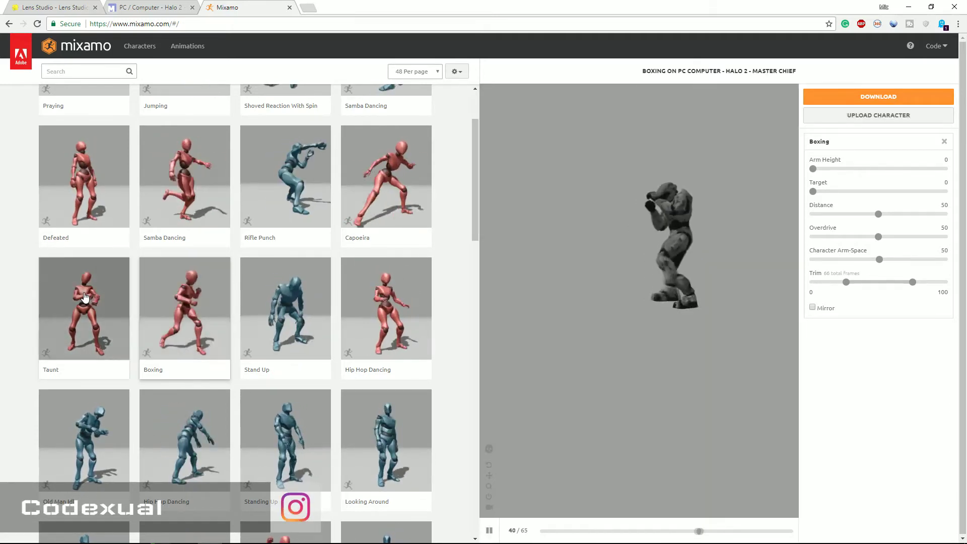
left_click(85, 297)
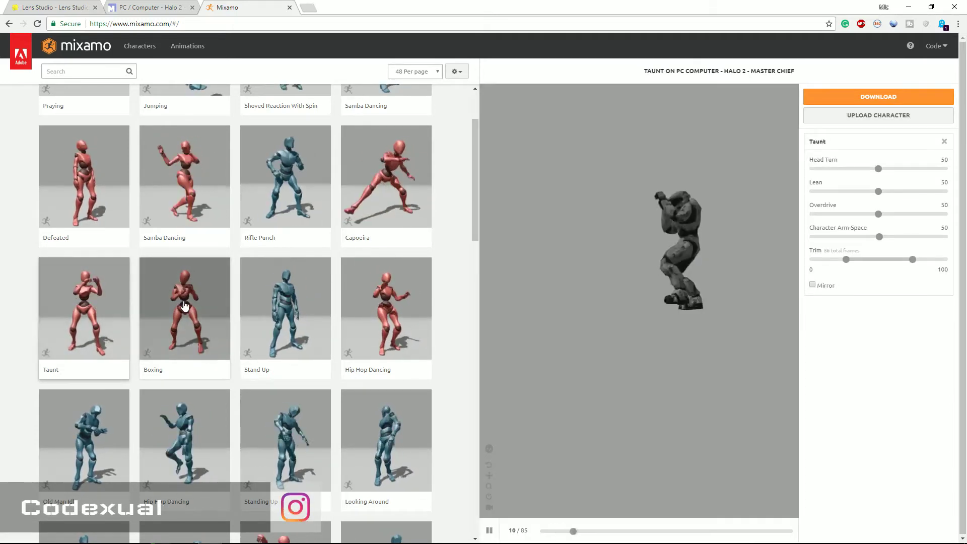
left_click(185, 305)
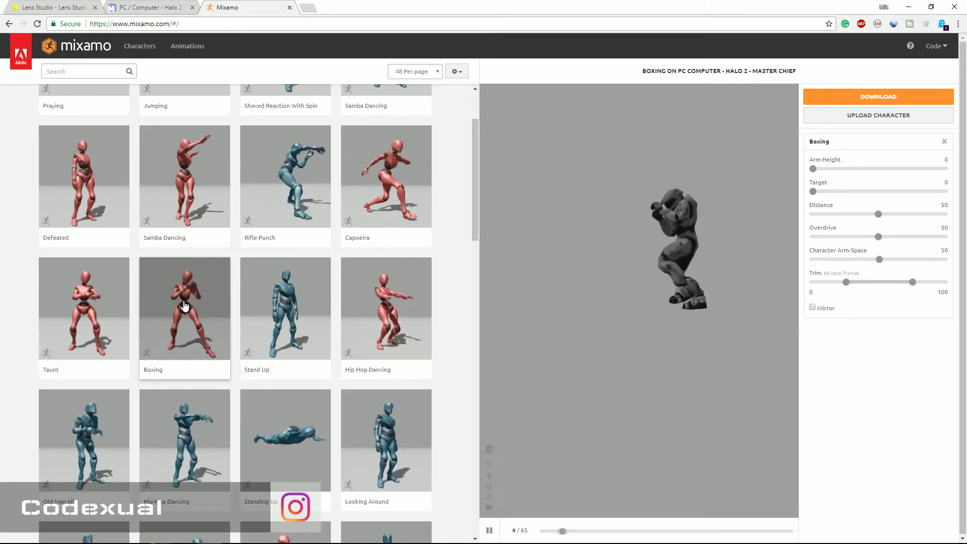
left_click(894, 97)
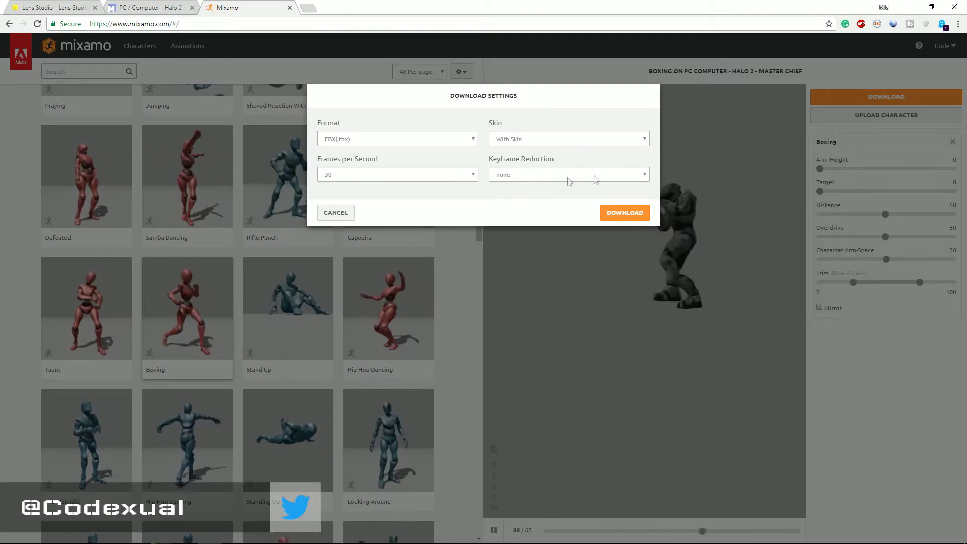
Step: Download the Boxing animation as Boxing.fbx (FBX, With Skin, 30 fps), then minimize Chrome
left_click(611, 217)
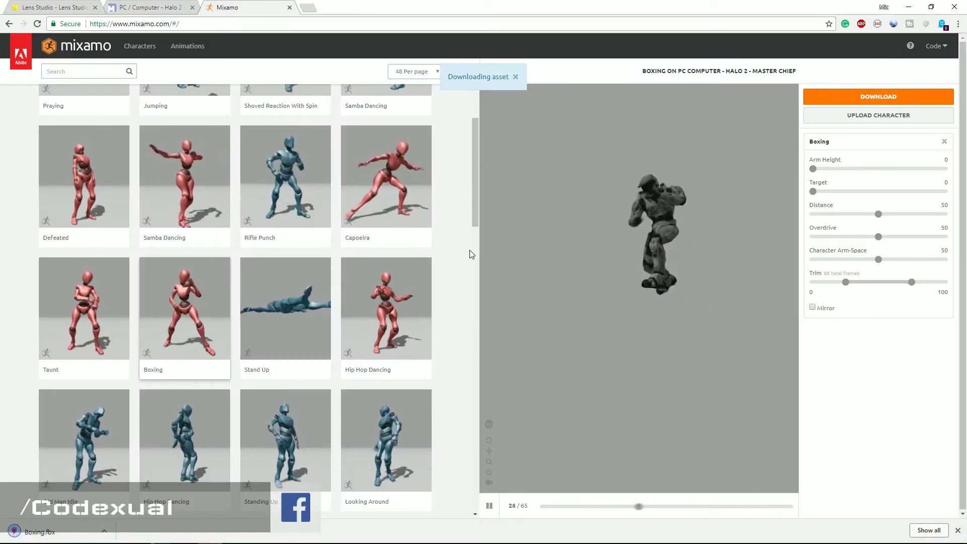
left_click(909, 7)
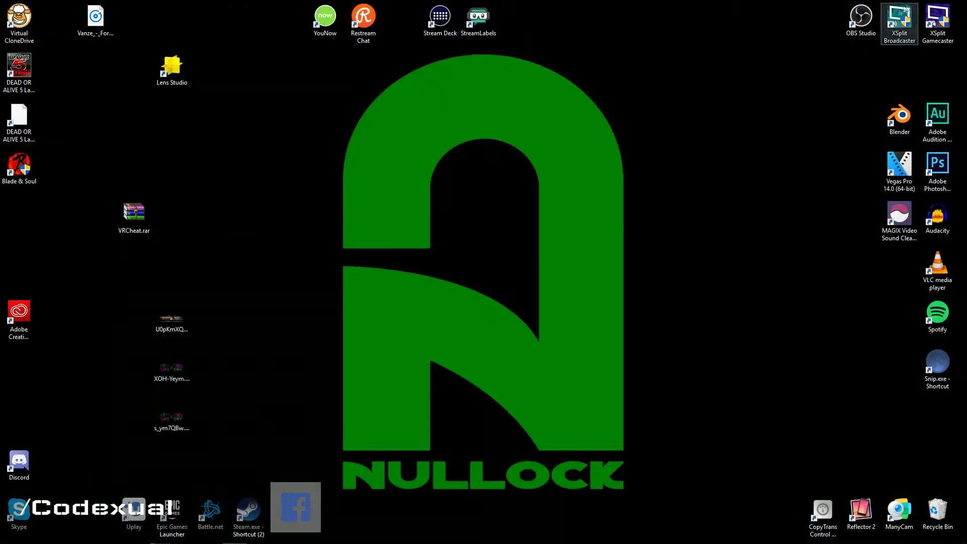
Step: Launch and maximize Lens Studio, then create a project from the Animated Object template
double_click(181, 86)
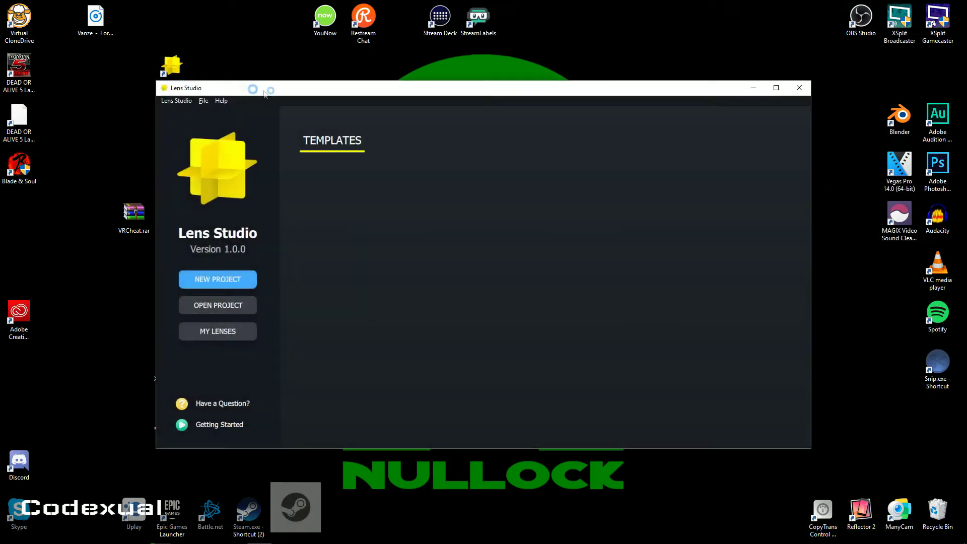
double_click(281, 87)
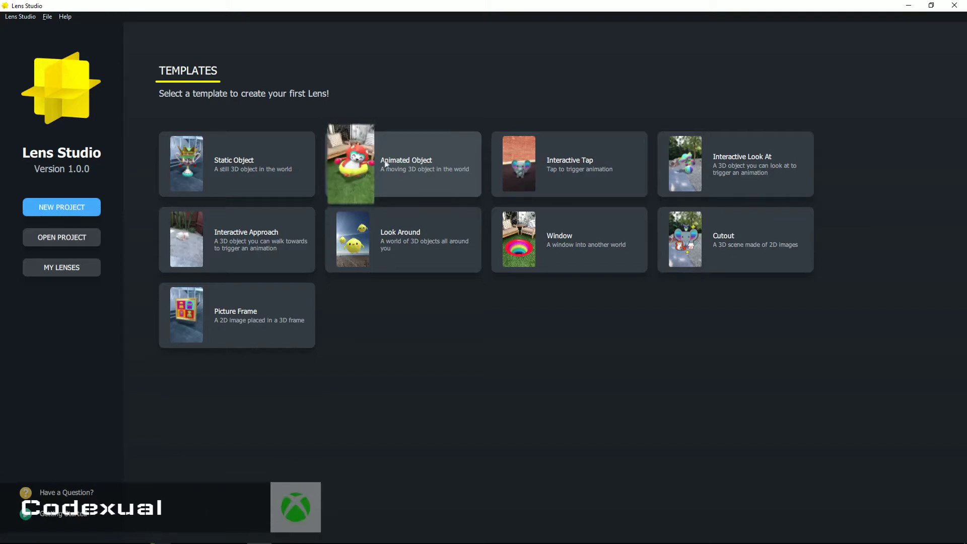
left_click(368, 165)
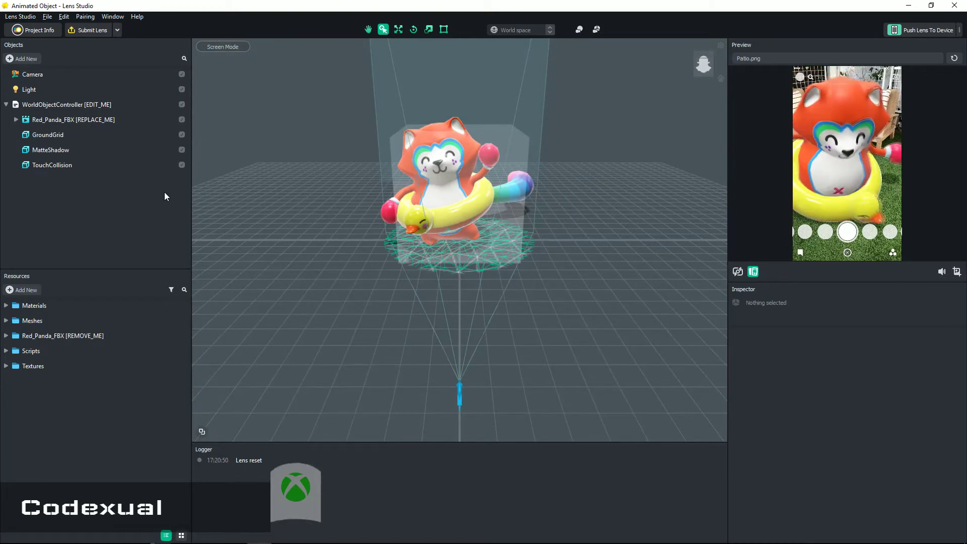
Step: Delete the Red_Panda_FBX [REPLACE_ME] object and open File > Import
left_click(103, 122)
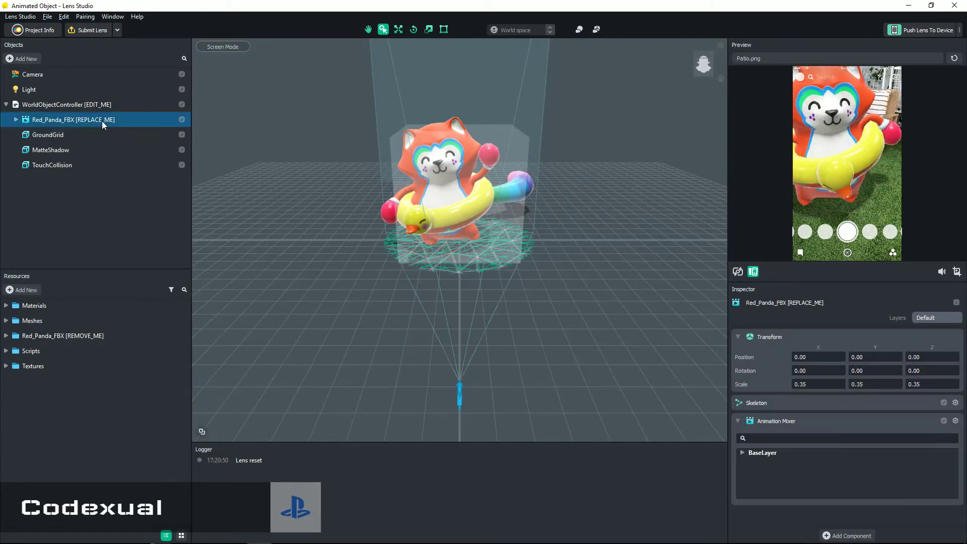
key("Delete")
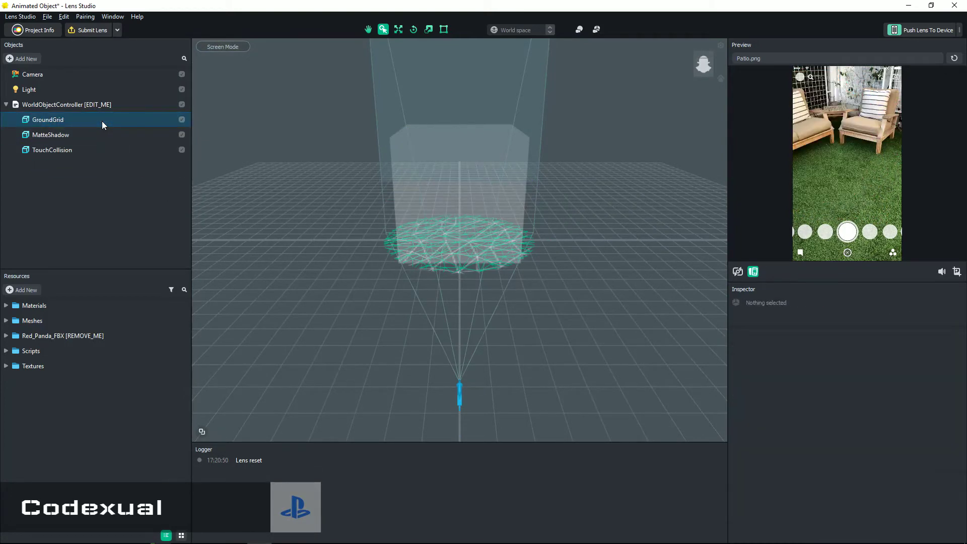
left_click(49, 17)
left_click(63, 149)
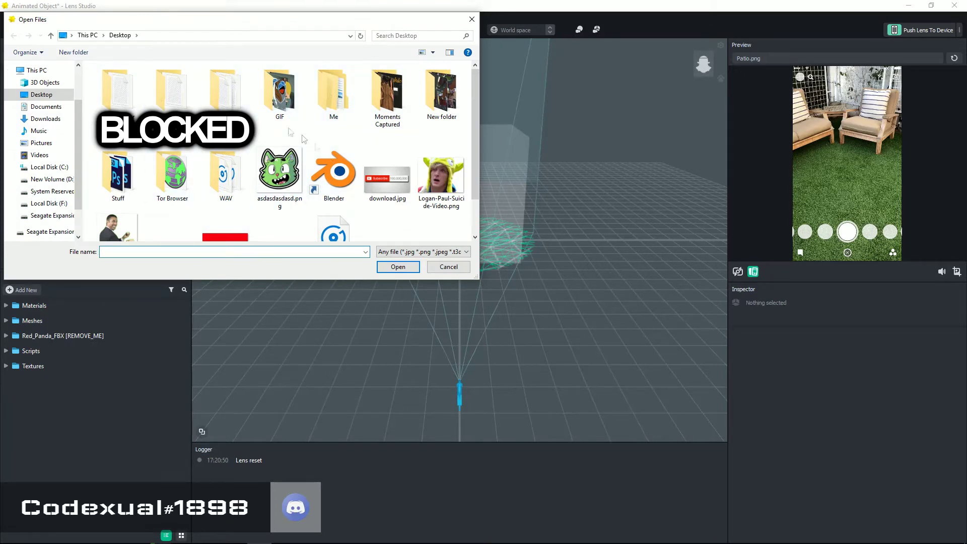
Step: Import Boxing.fbx from the Downloads folder into the project
left_click(46, 120)
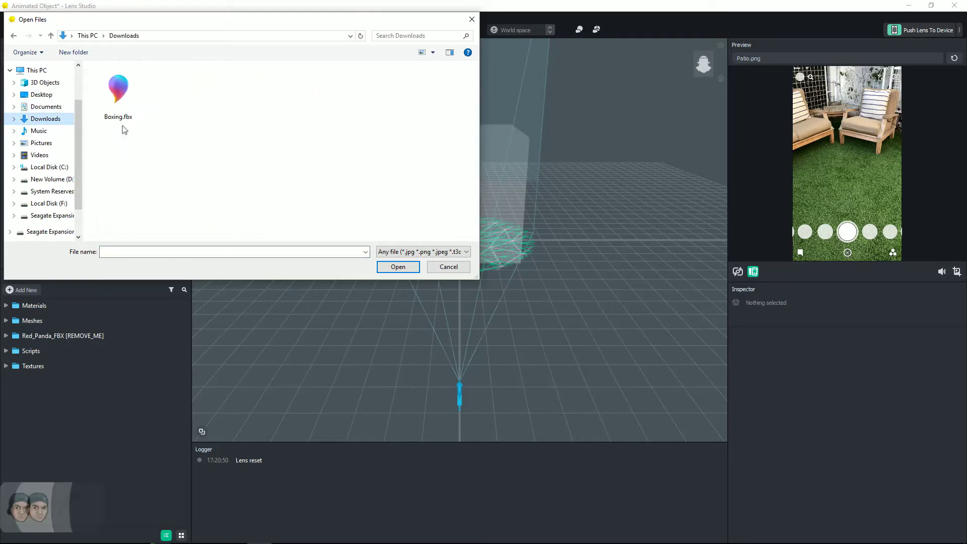
left_click(121, 123)
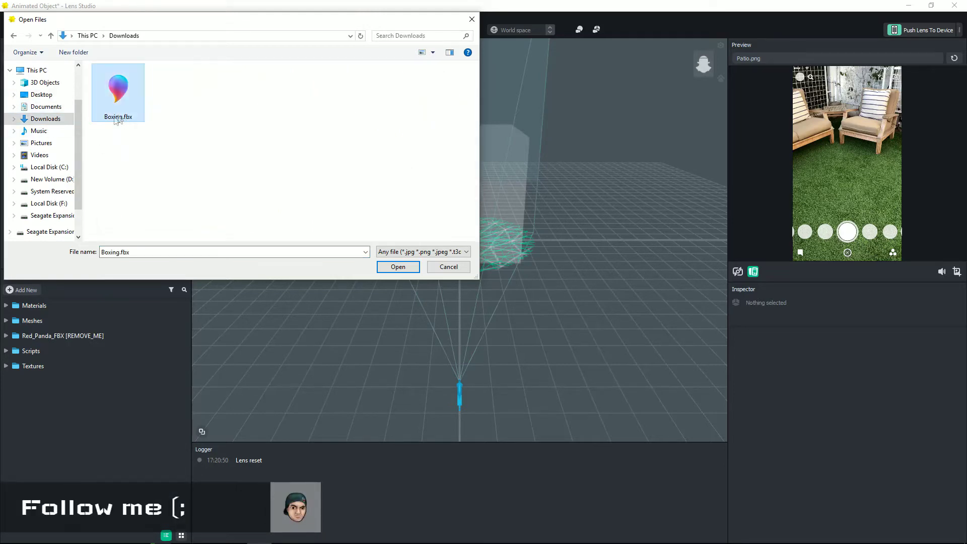
left_click(398, 267)
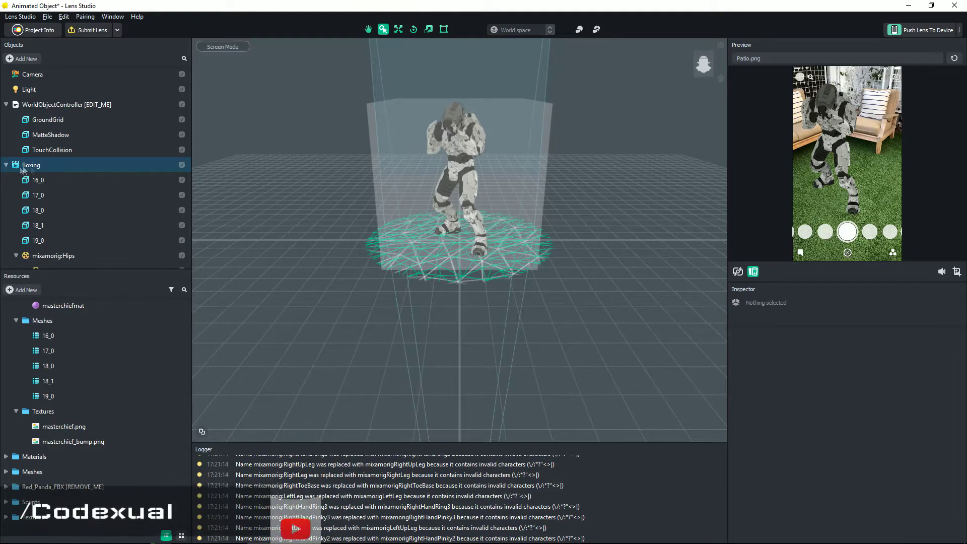
left_click(35, 165)
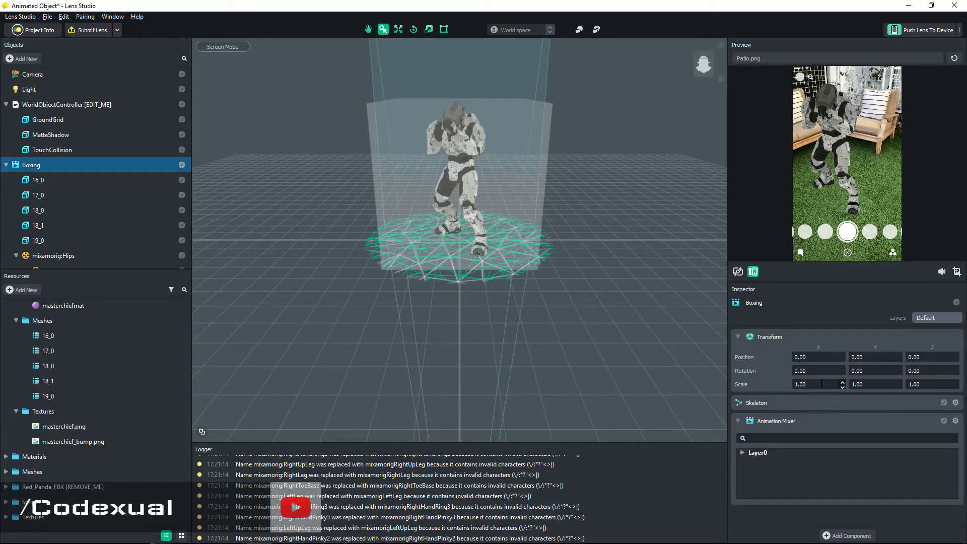
key("Tab")
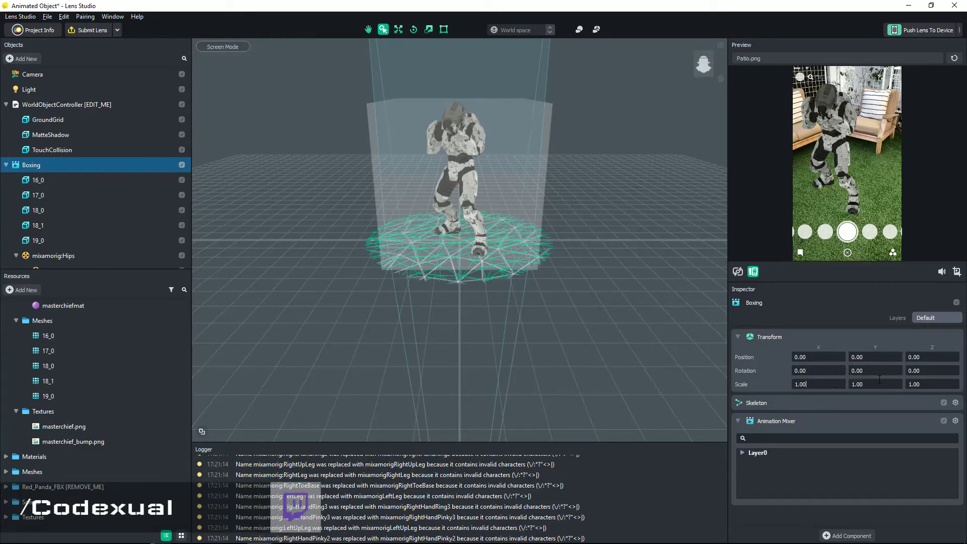
scroll(518, 266, "up", 10)
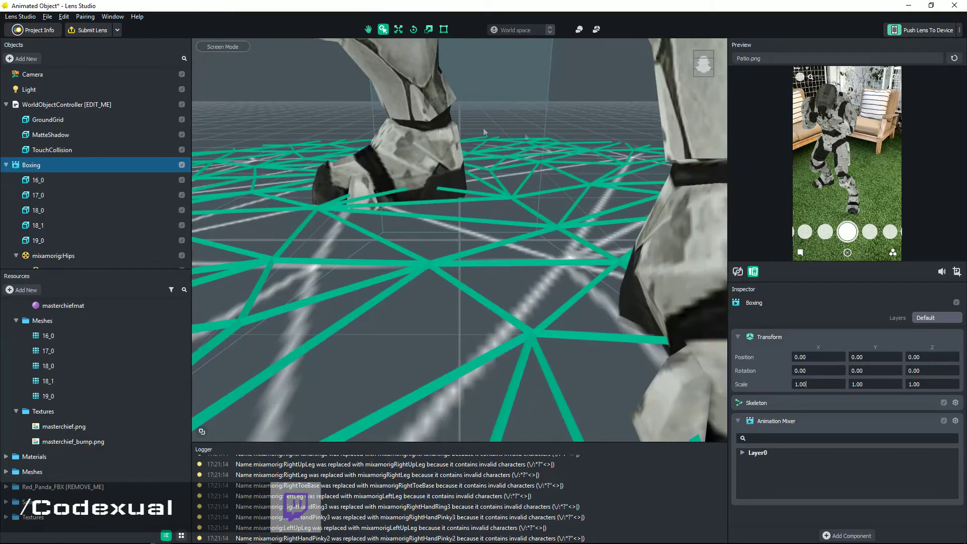
scroll(499, 177, "up", 6)
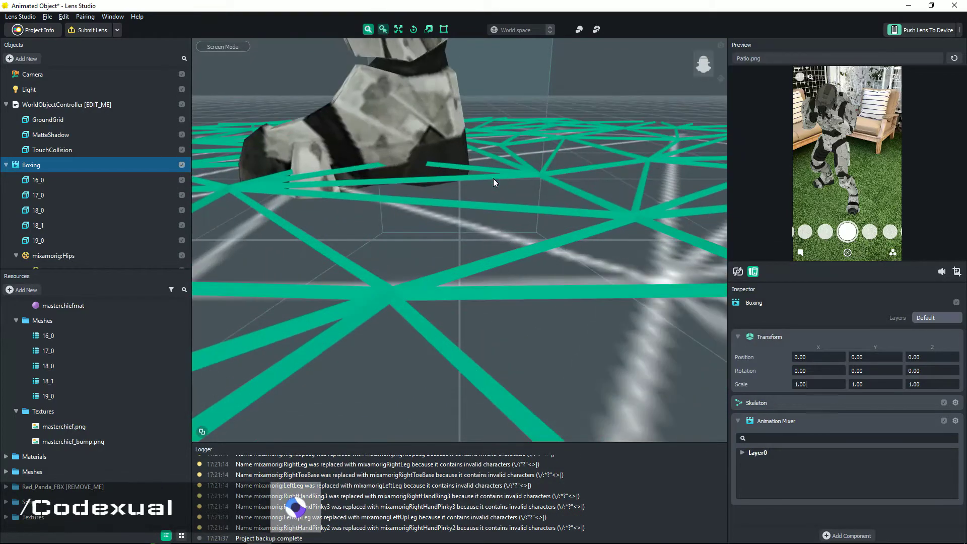
scroll(497, 175, "up", 6)
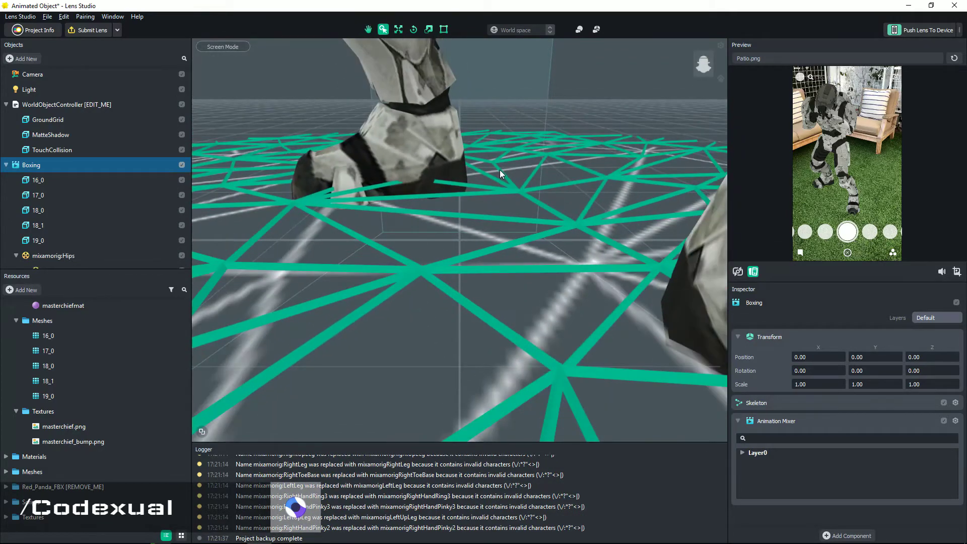
scroll(500, 171, "down", 5)
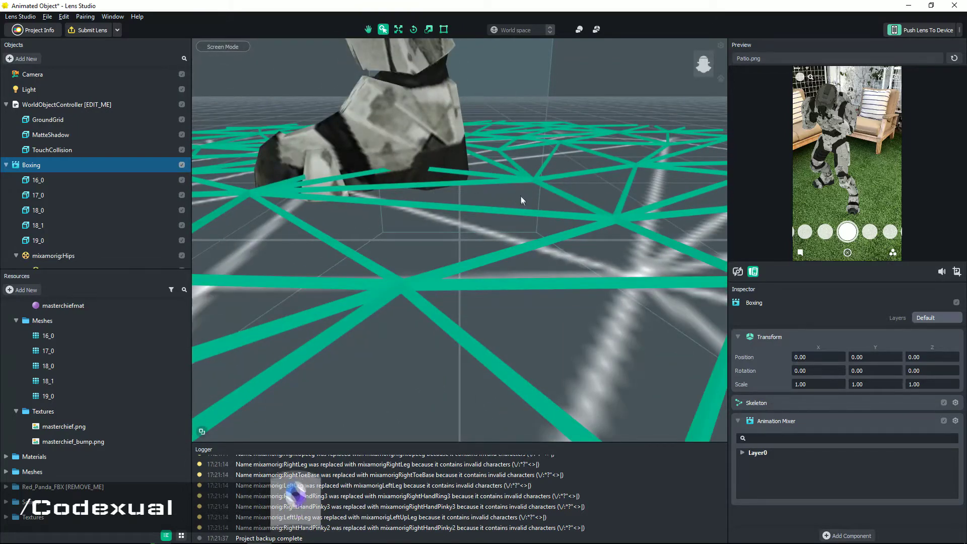
double_click(32, 165)
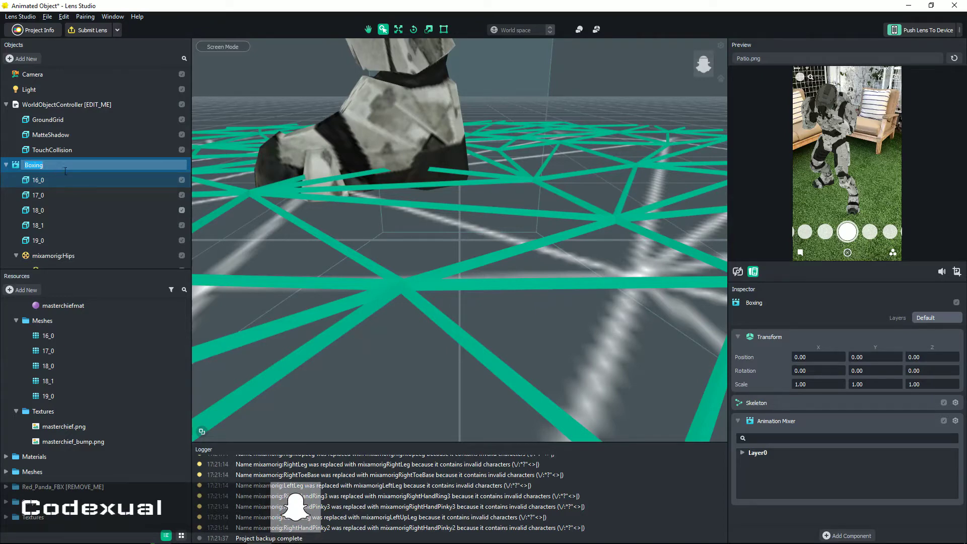
double_click(817, 384)
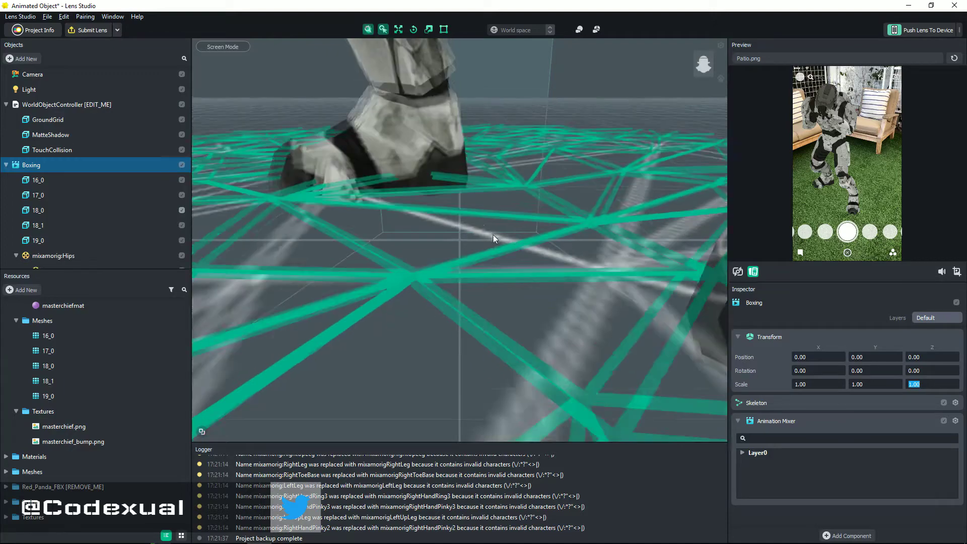
scroll(520, 188, "down", 10)
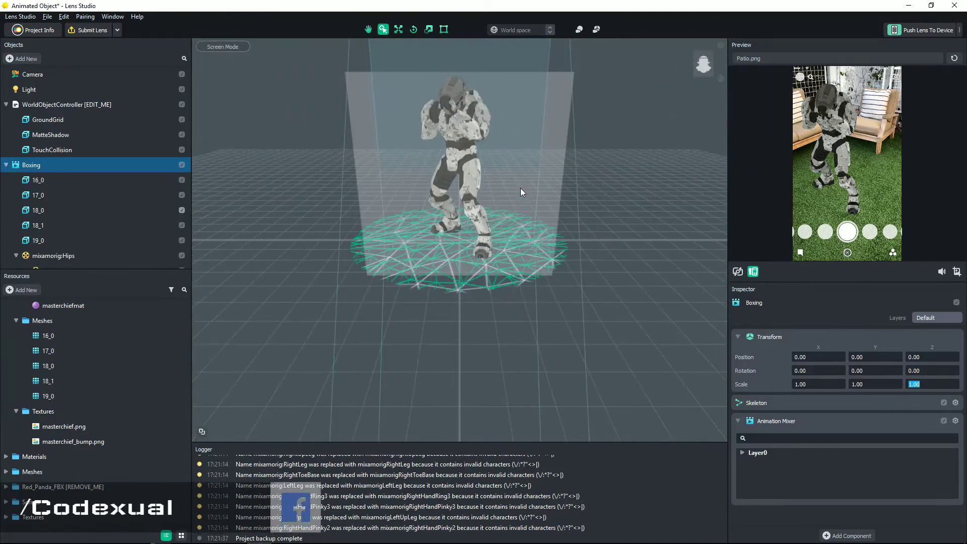
scroll(521, 188, "up", 2)
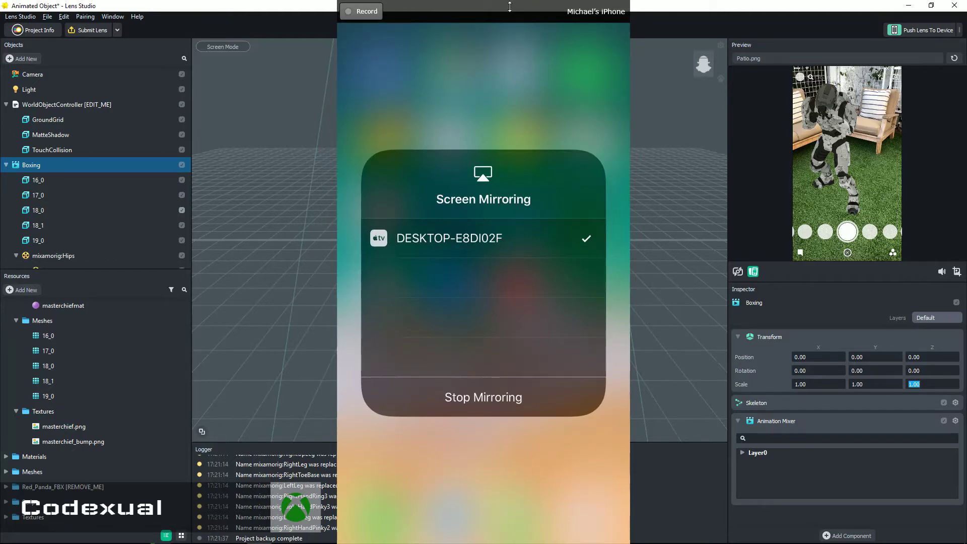
Step: Move the mirrored iPhone window showing Snapchat's camera beside Lens Studio
left_click_drag(507, 17, 172, 20)
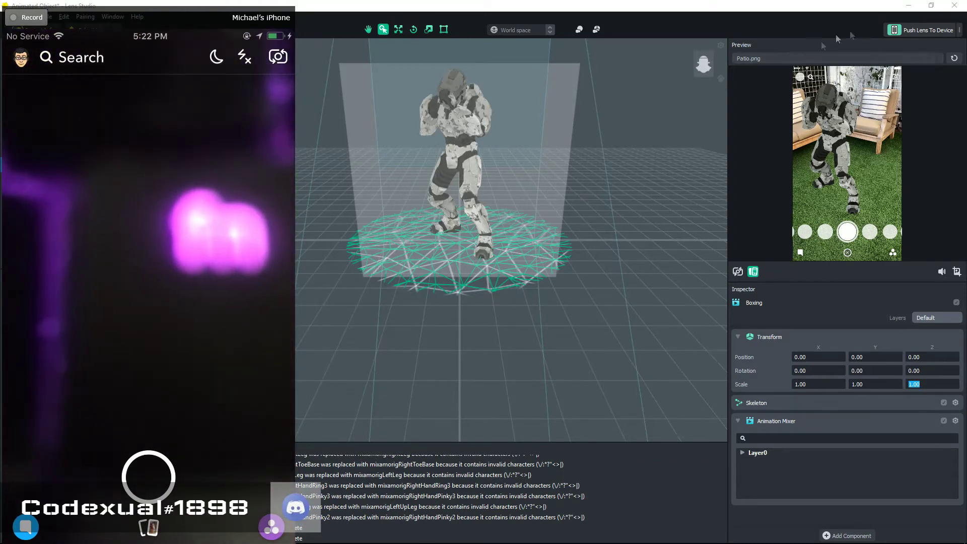
Step: Push the Master Chief boxing lens to the paired phone
left_click(916, 35)
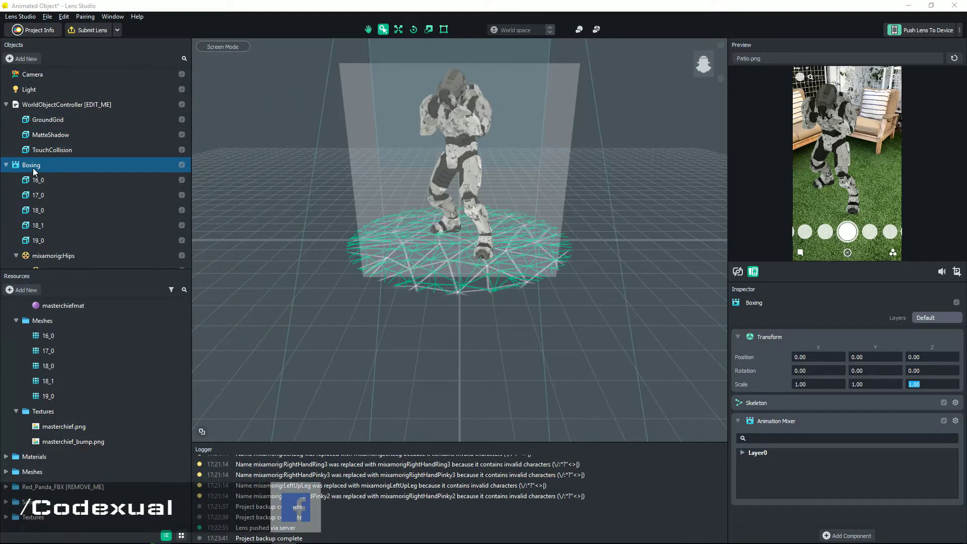
Step: On WorldObjectController's IdleAnim script, set Animation Mixer to Boxing : component_192 and Idle Anim Layer to Layer0
left_click(39, 107)
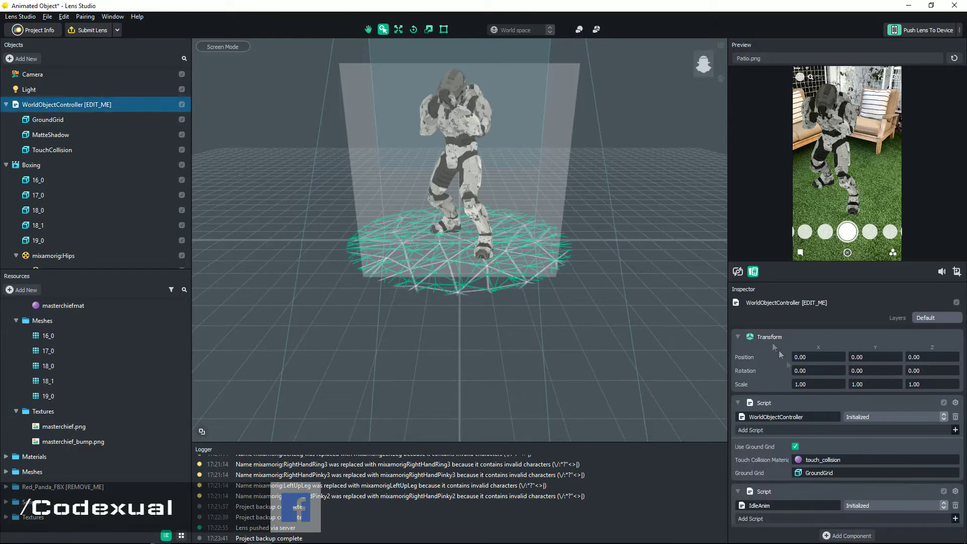
scroll(772, 460, "down", 4)
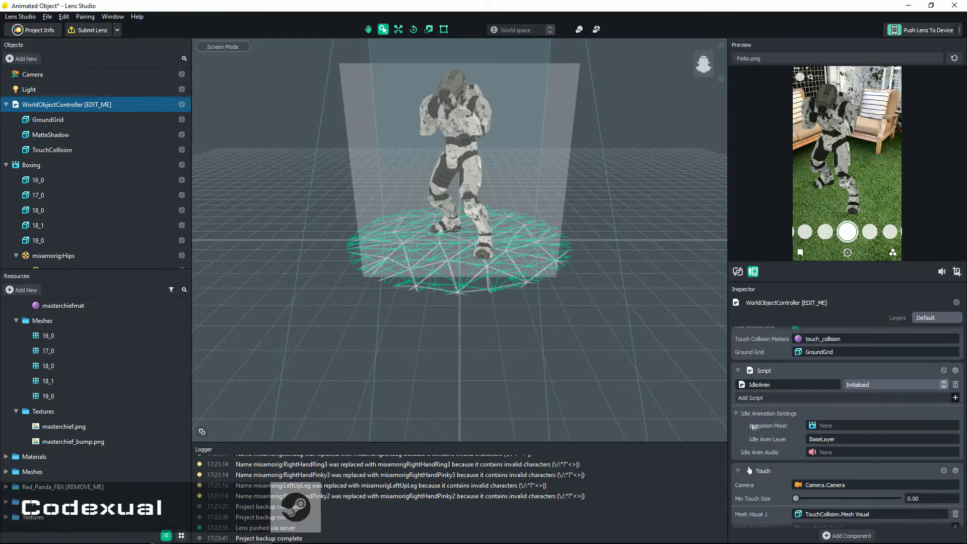
left_click(819, 430)
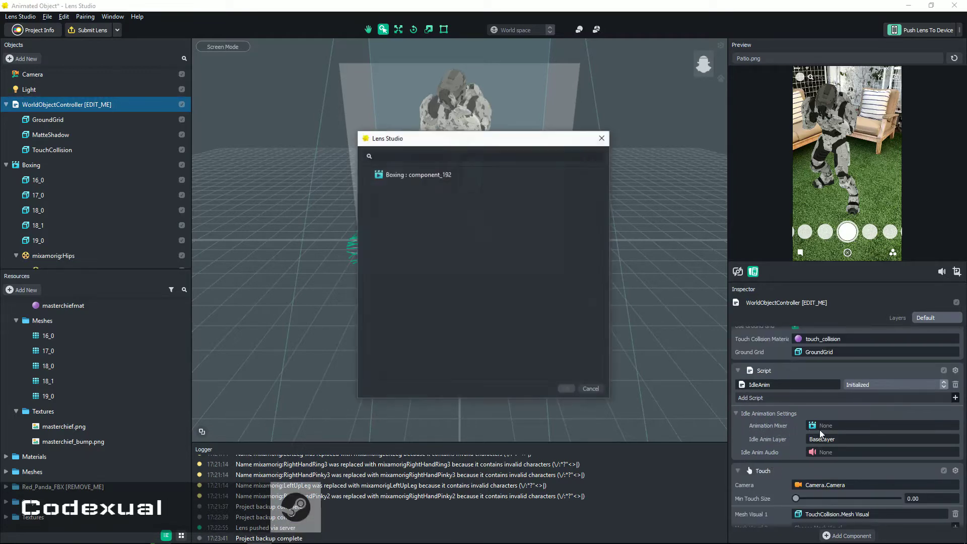
left_click(390, 176)
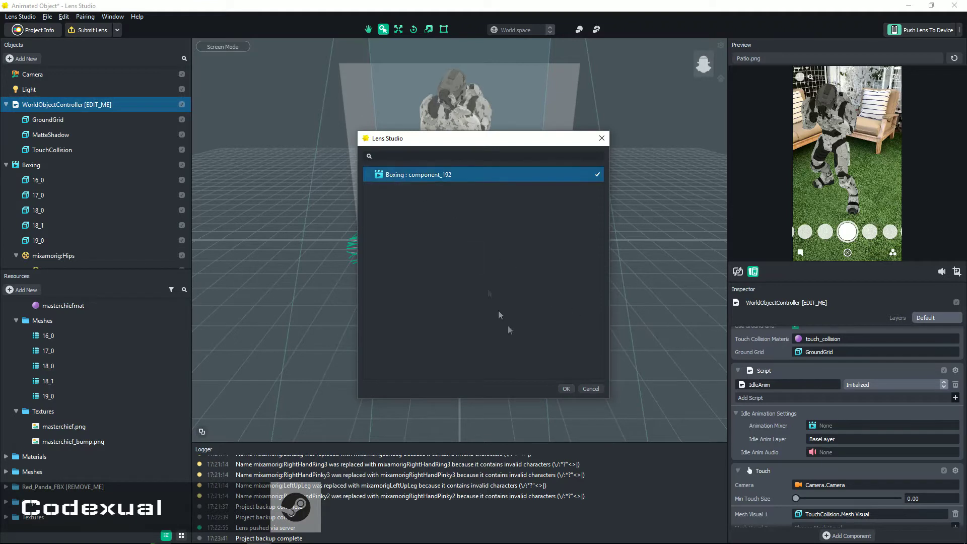
left_click(564, 389)
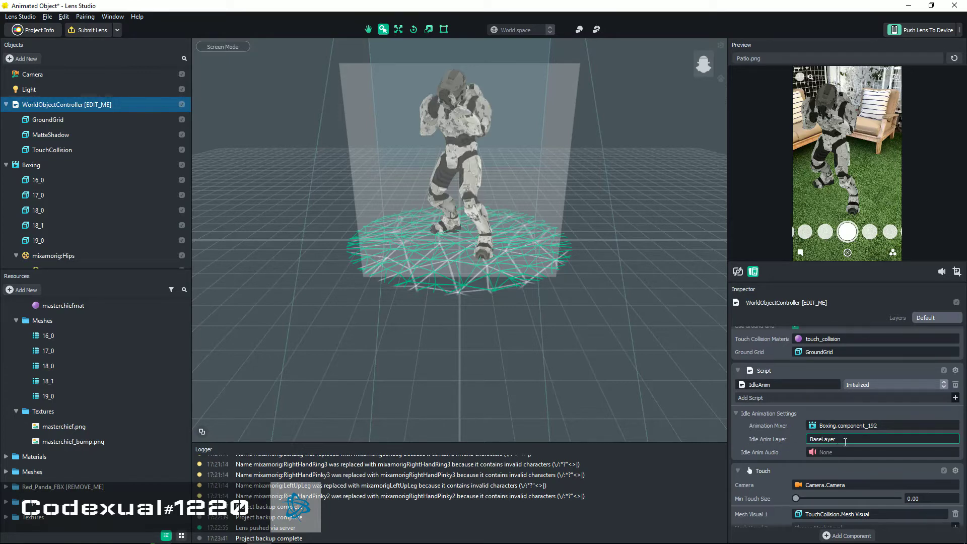
key("BackSpace")
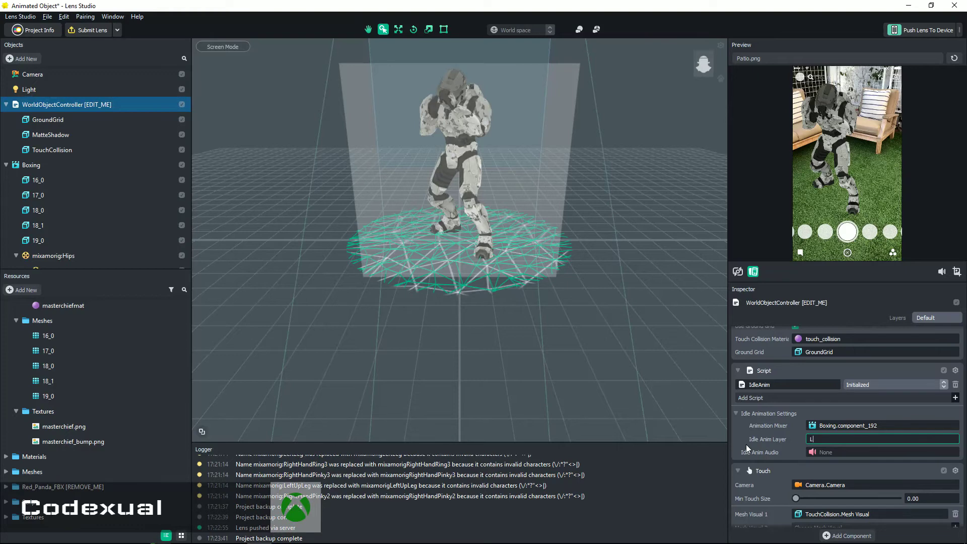
type("Layer0")
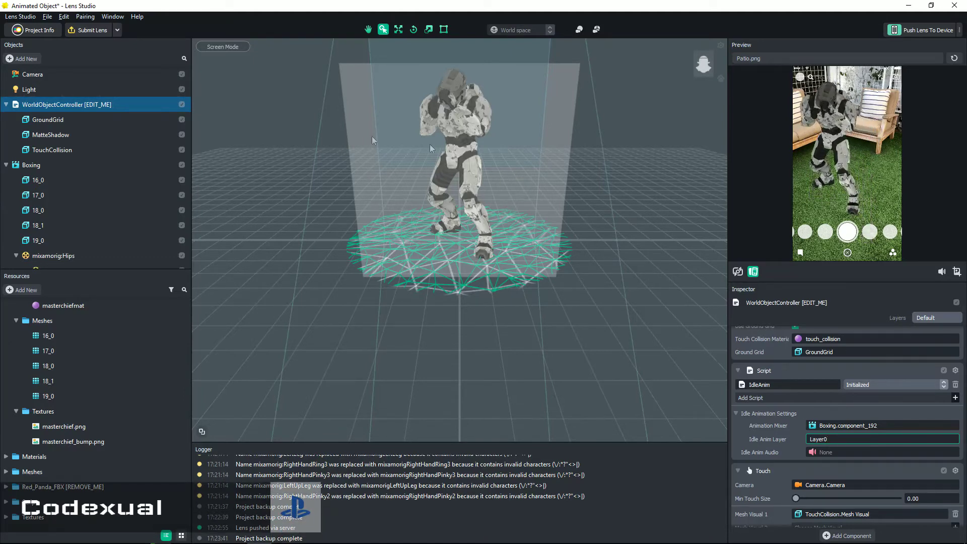
Step: Centre the mirrored phone window and push the updated lens to the phone again
left_click_drag(68, 21, 411, 24)
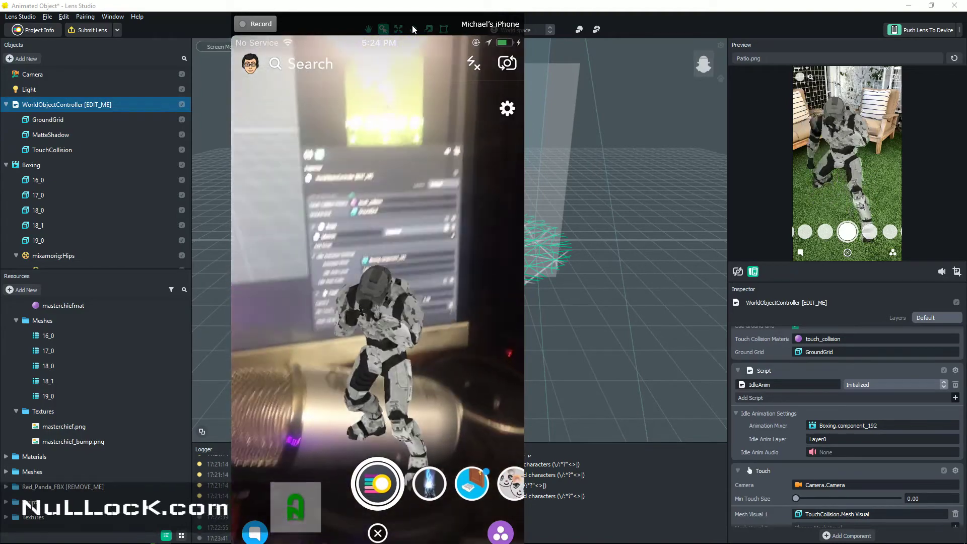
left_click(914, 31)
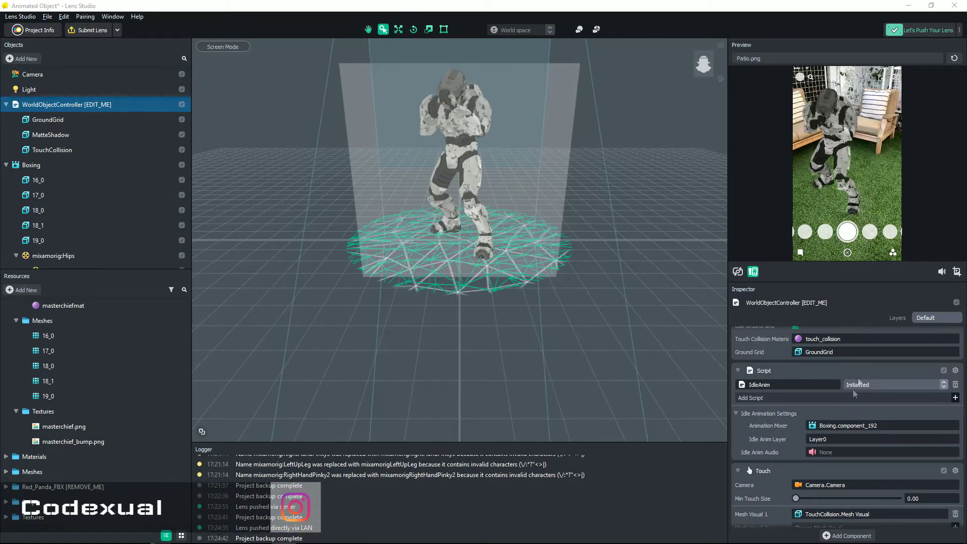
Step: Add an Audio component to WorldObjectController
scroll(811, 471, "down", 3)
scroll(801, 474, "down", 1)
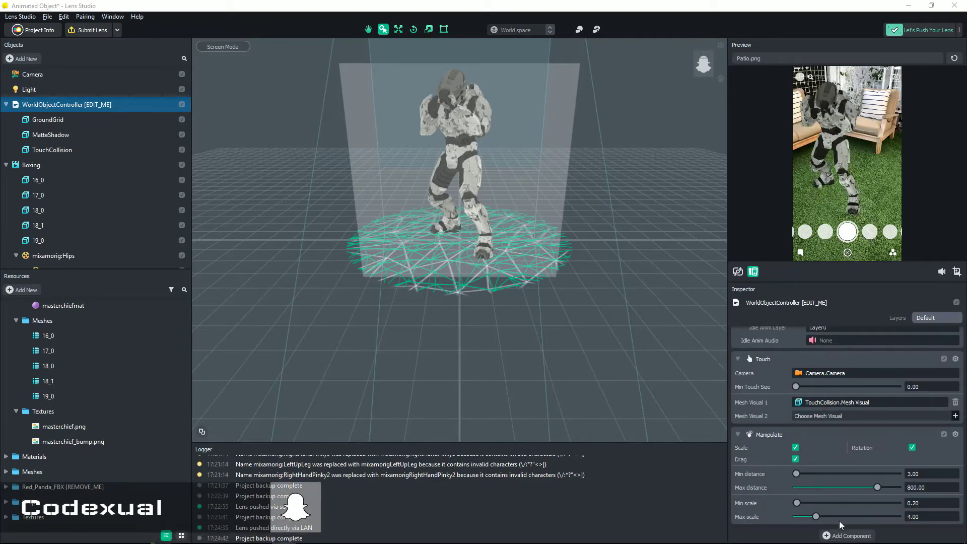
left_click(832, 538)
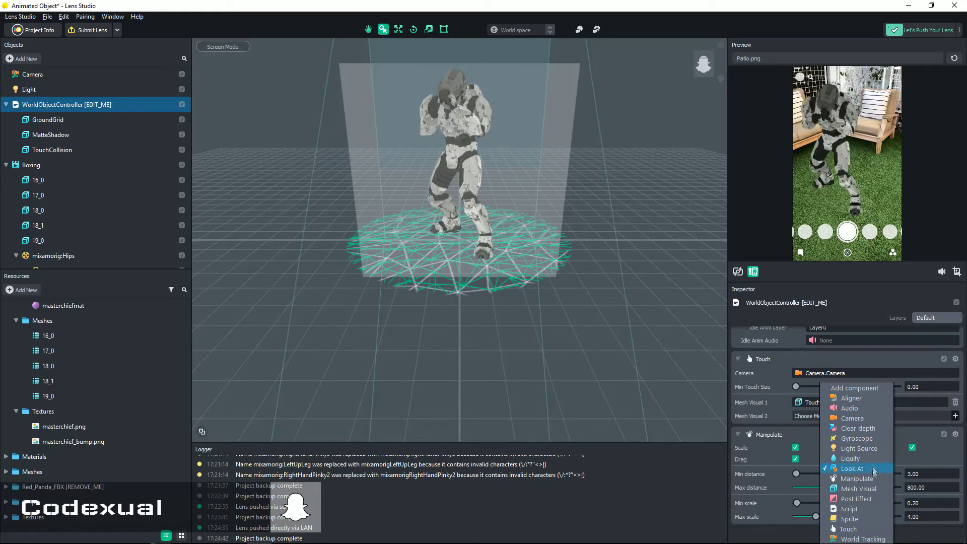
left_click(850, 409)
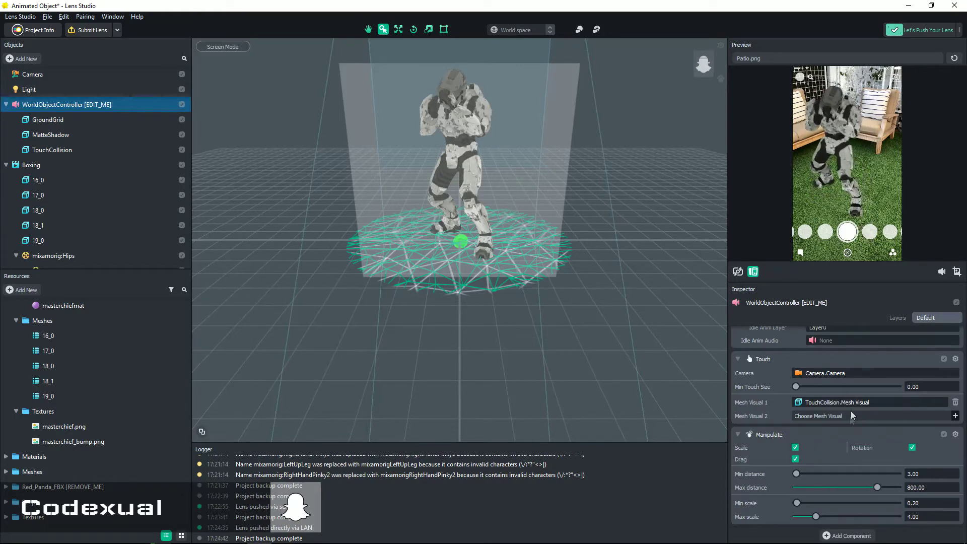
Step: Import the Vanze_-_Forever_feat_Brenton_Mattheus_NCS_Release music file as a track for the Audio component
scroll(764, 471, "down", 2)
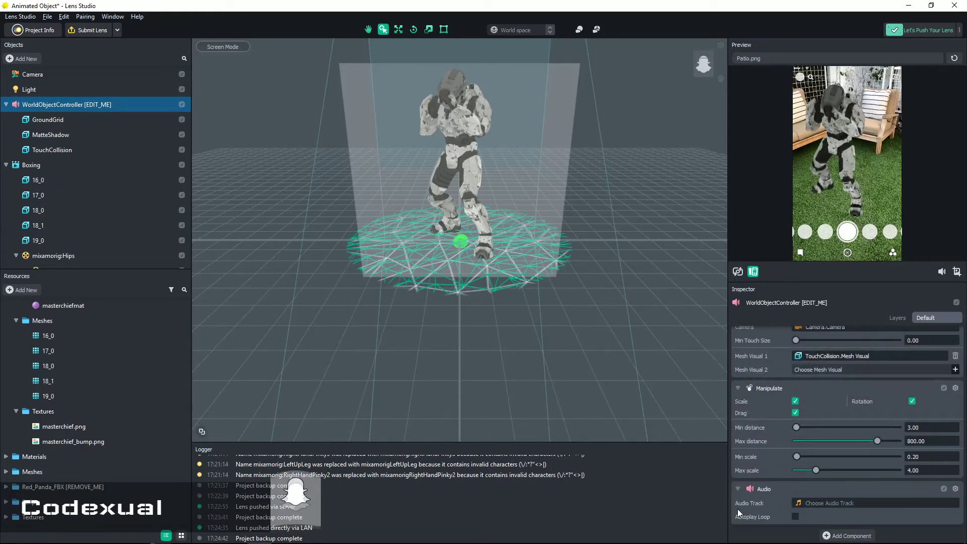
left_click(806, 503)
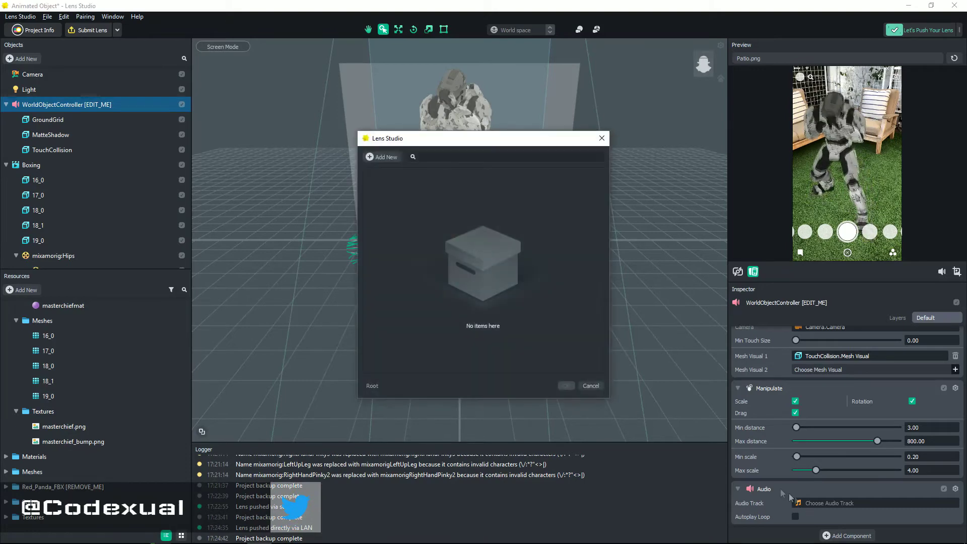
left_click(375, 158)
left_click(379, 159)
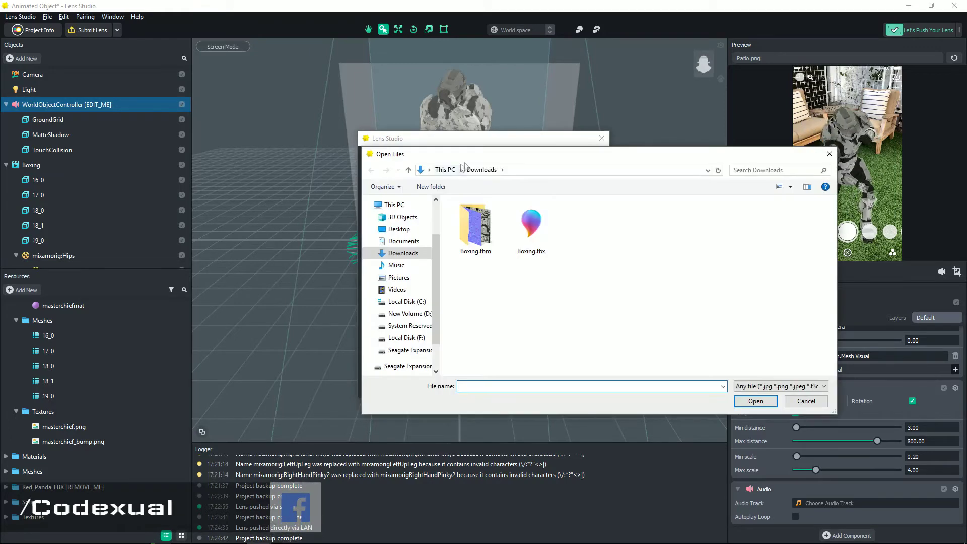
key("Escape")
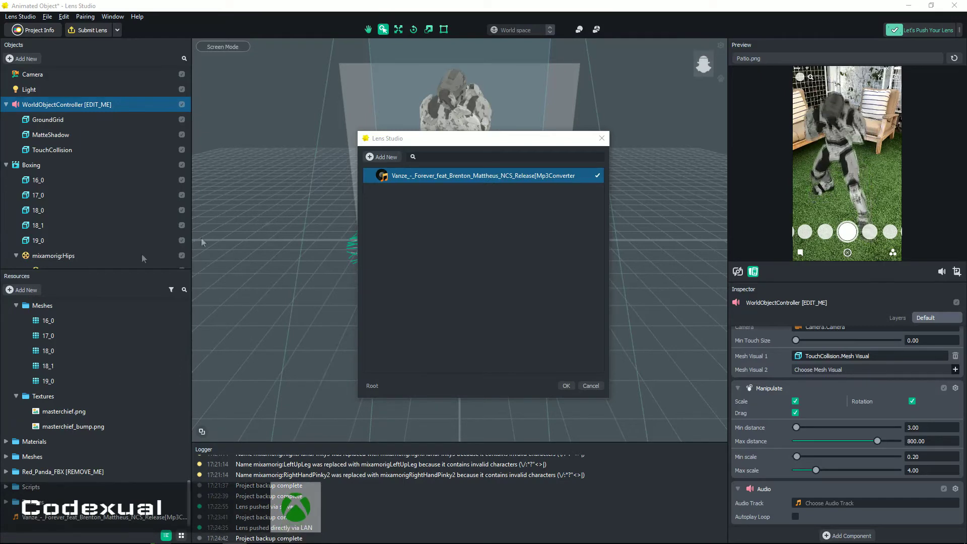
Step: Assign the Vanze Forever NCS track to the Audio component, enable Autoplay Loop, and mute the preview
left_click(566, 386)
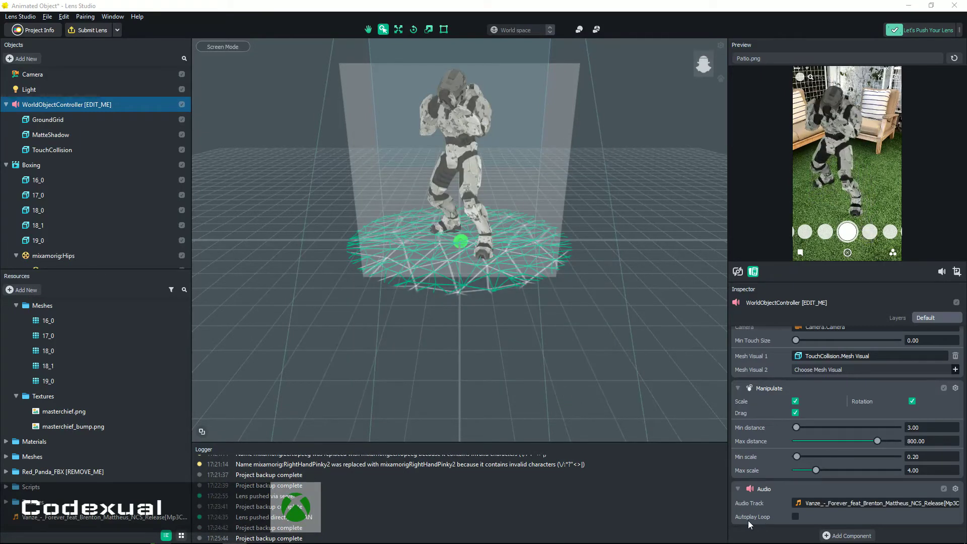
left_click(796, 517)
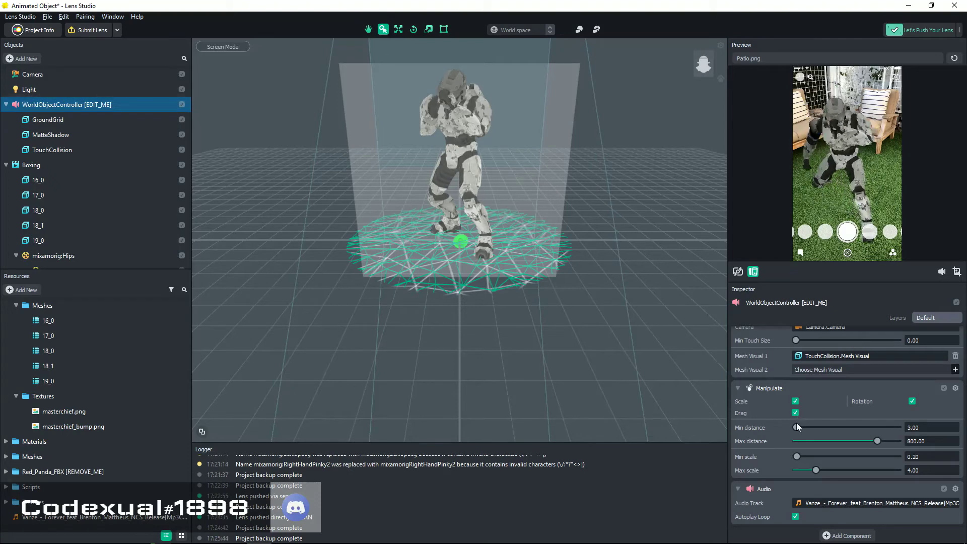
left_click(942, 272)
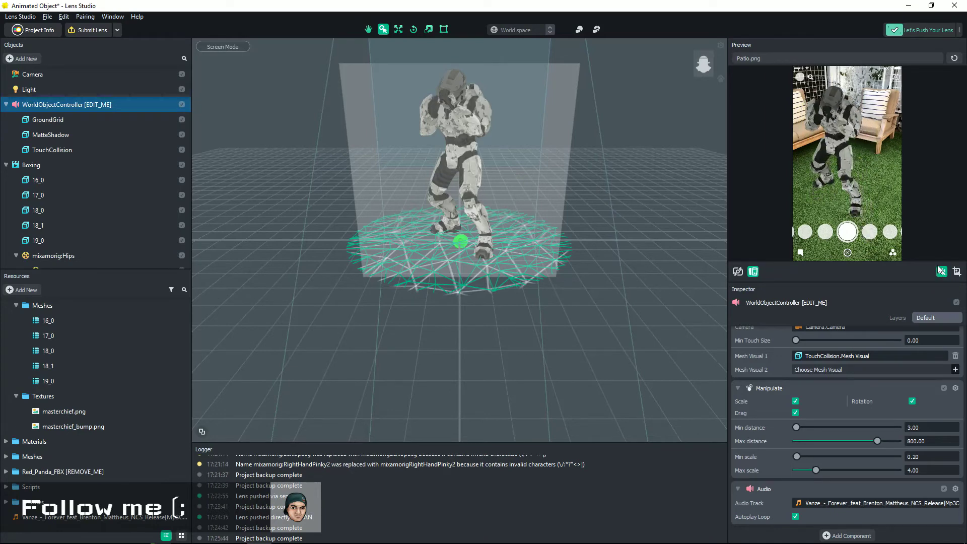
scroll(460, 155, "up", 5)
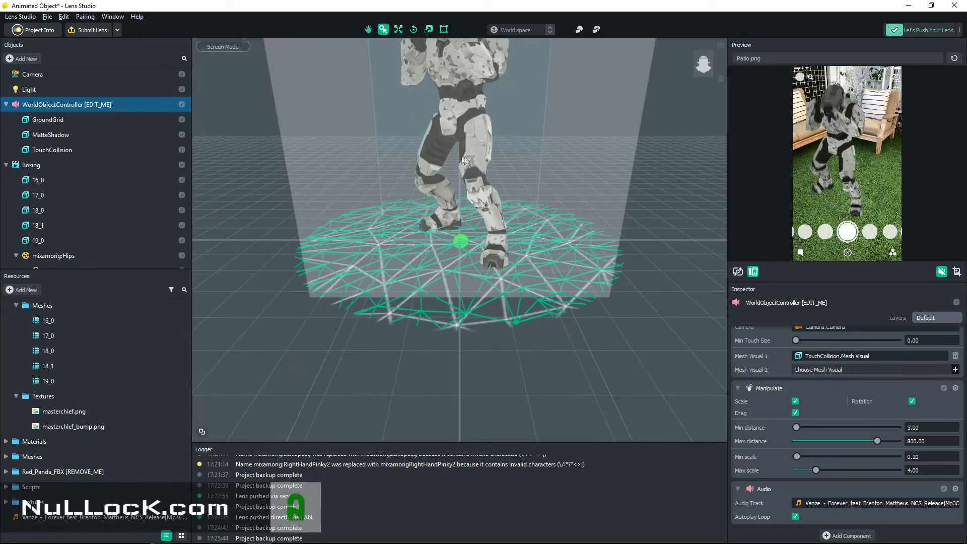
scroll(475, 161, "down", 3)
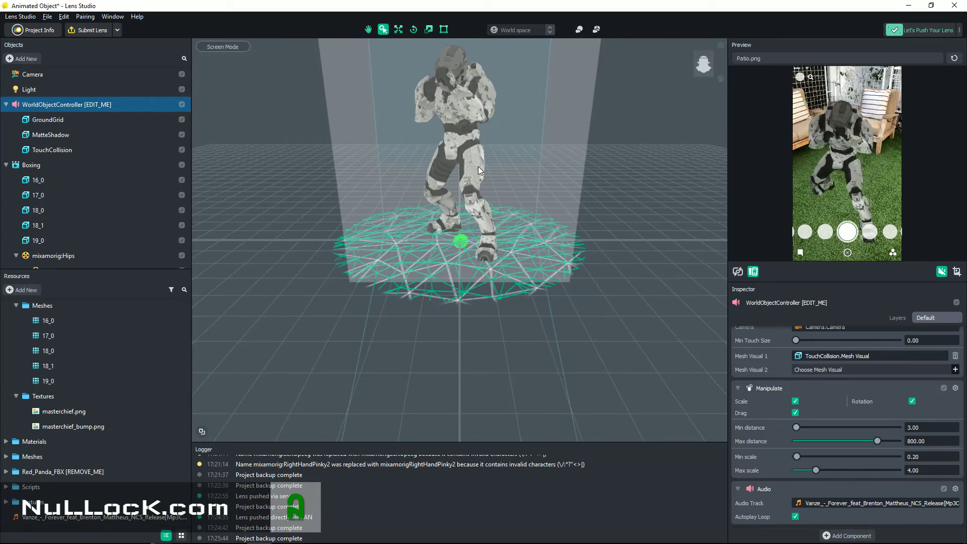
left_click(31, 19)
Step: Try File > Submit Lens and dismiss the error that the 4.69MB lens exceeds 4.00MB
mouse_move(44, 19)
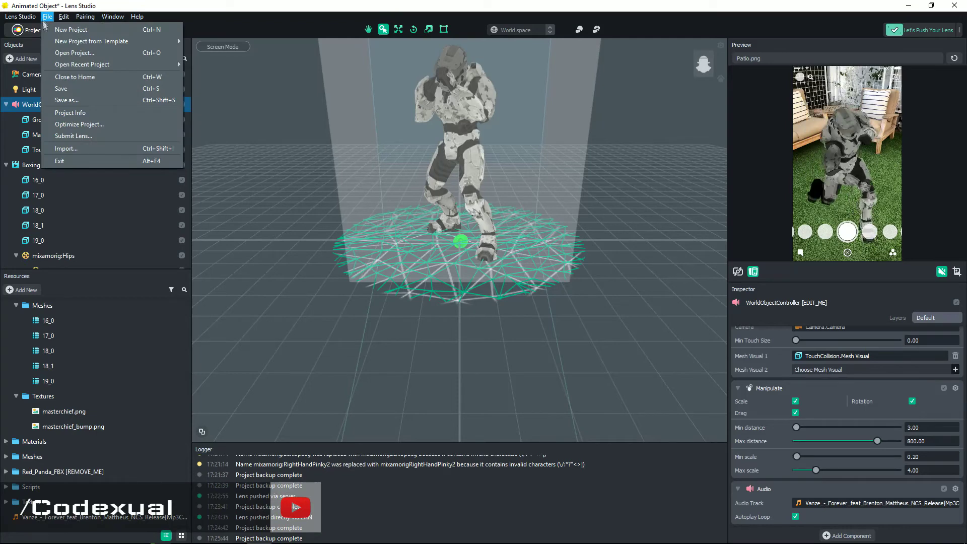
left_click(62, 135)
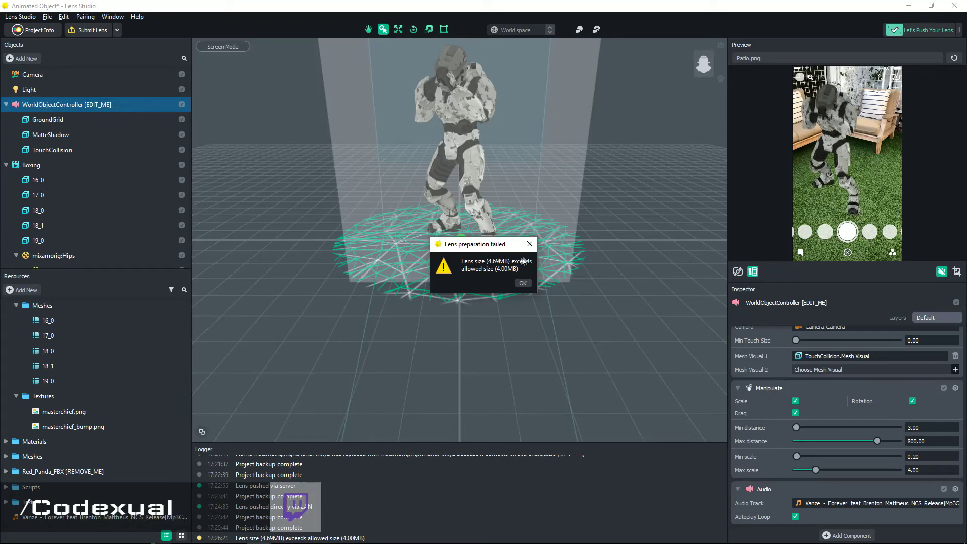
left_click(529, 244)
Step: Remove the Audio component from WorldObjectController
left_click(808, 503)
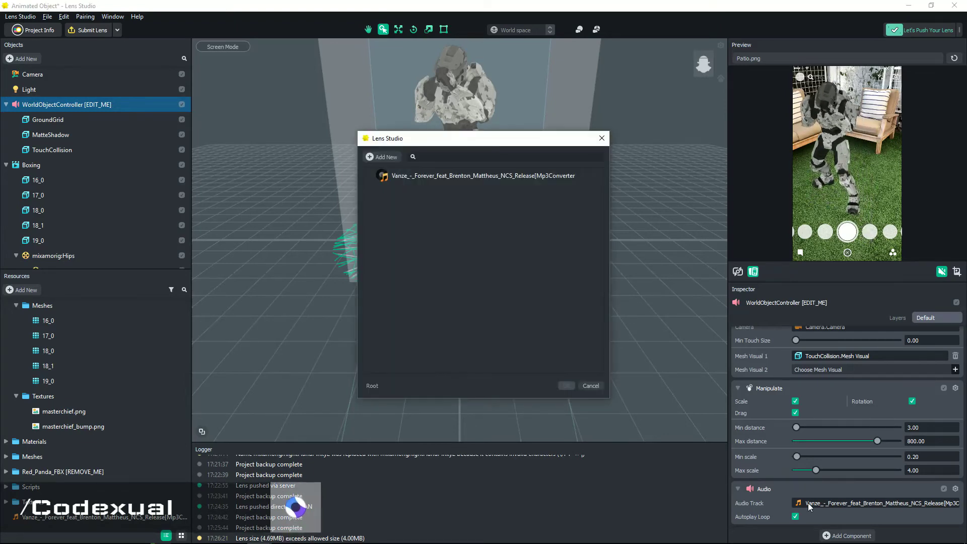
left_click(591, 385)
left_click(955, 488)
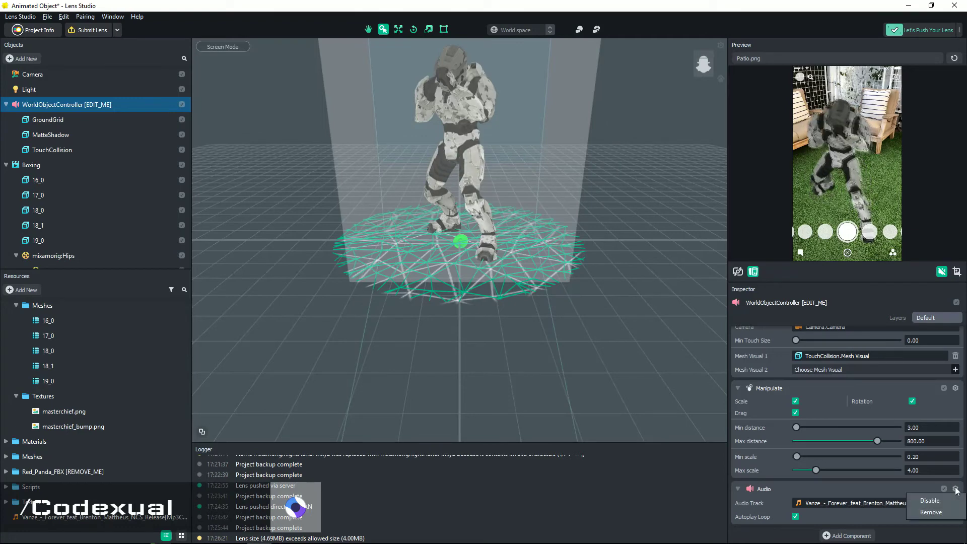
left_click(931, 511)
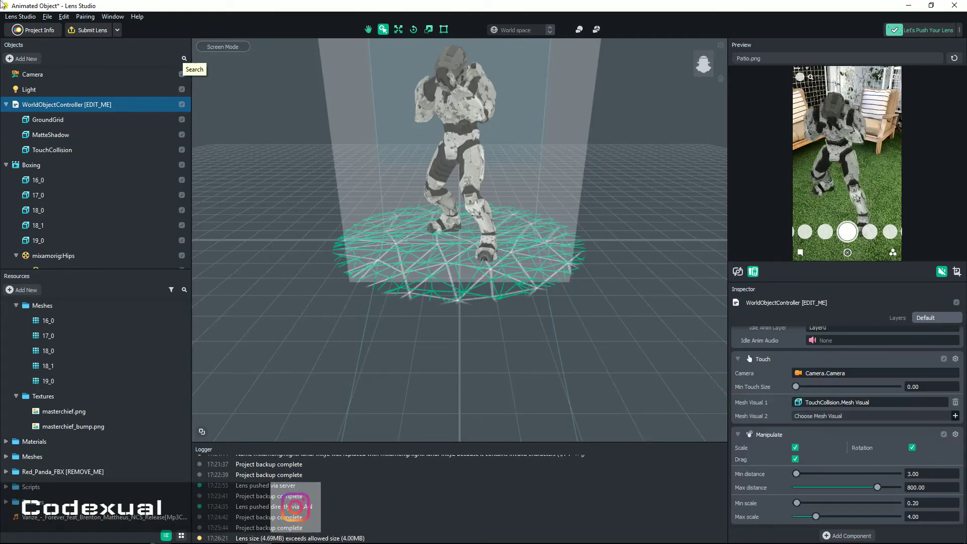
Step: Start Submit Lens so the My Lenses login window appears
left_click(45, 17)
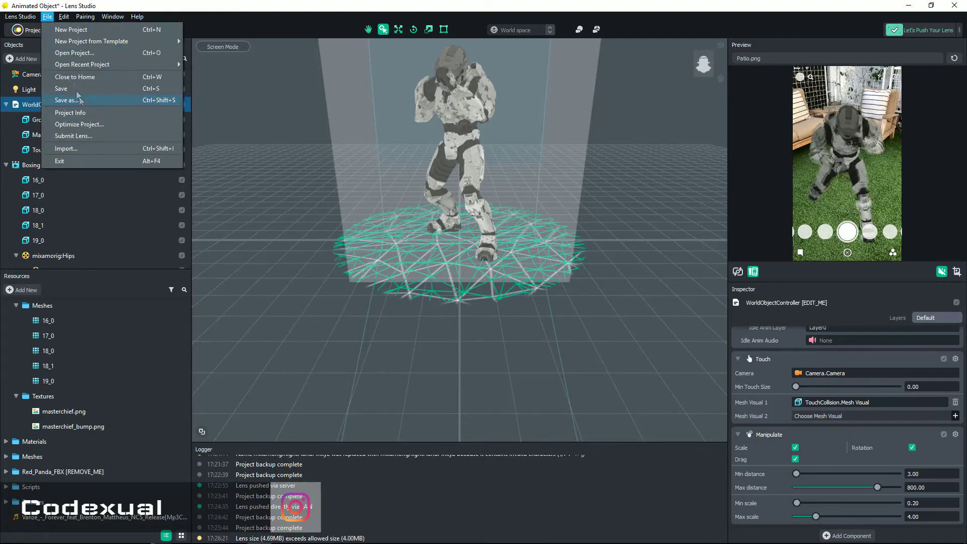
left_click(81, 137)
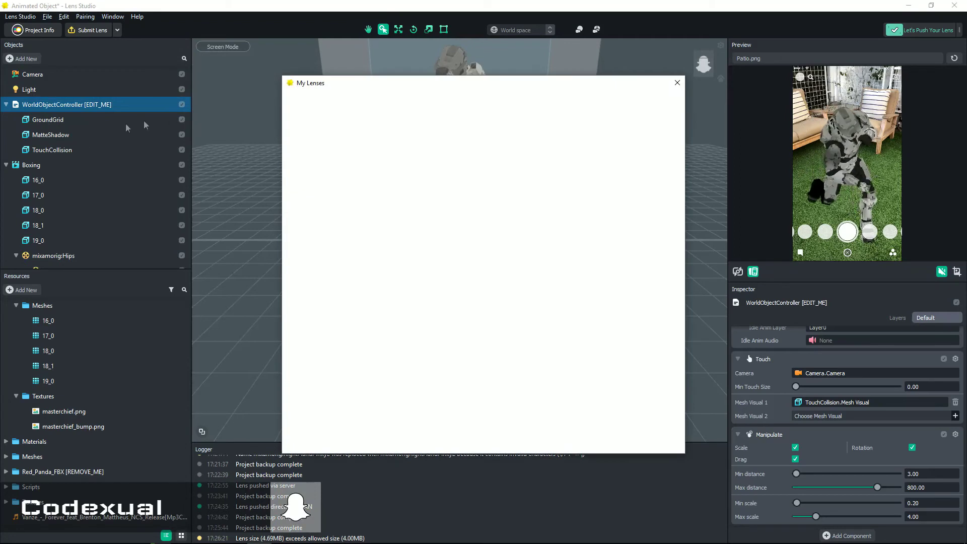
left_click_drag(350, 86, 371, 84)
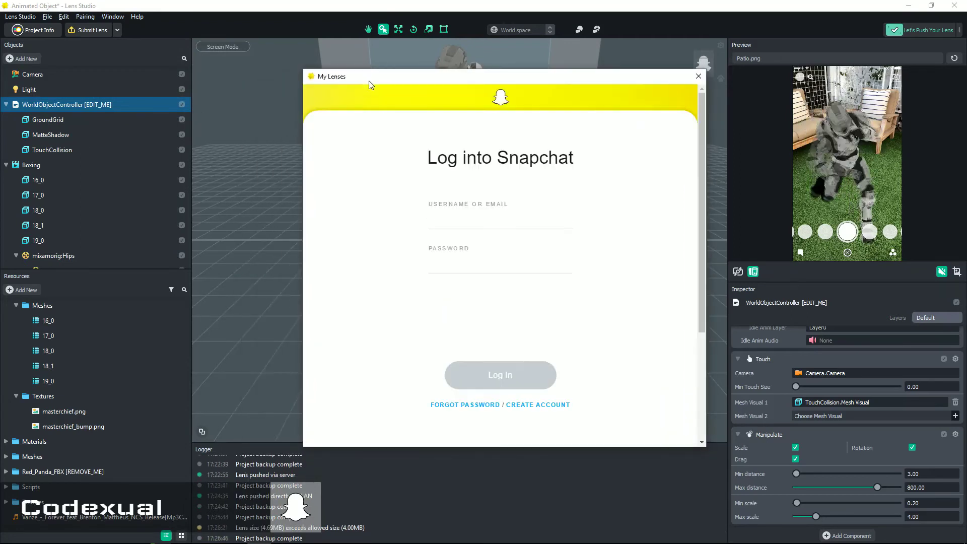
Step: Log into Snapchat with the account username, password and reCAPTCHA, then authorize Lens Studio
left_click(483, 209)
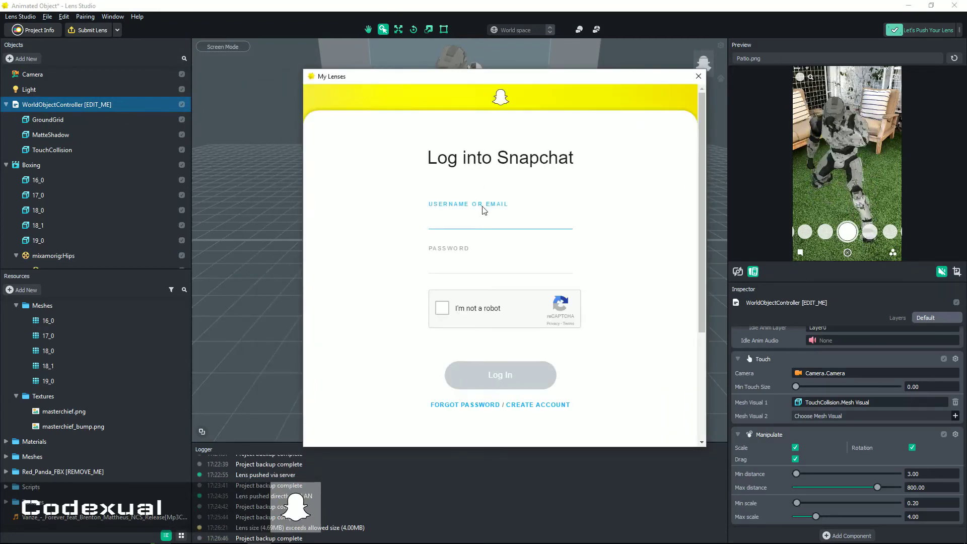
key("Tab")
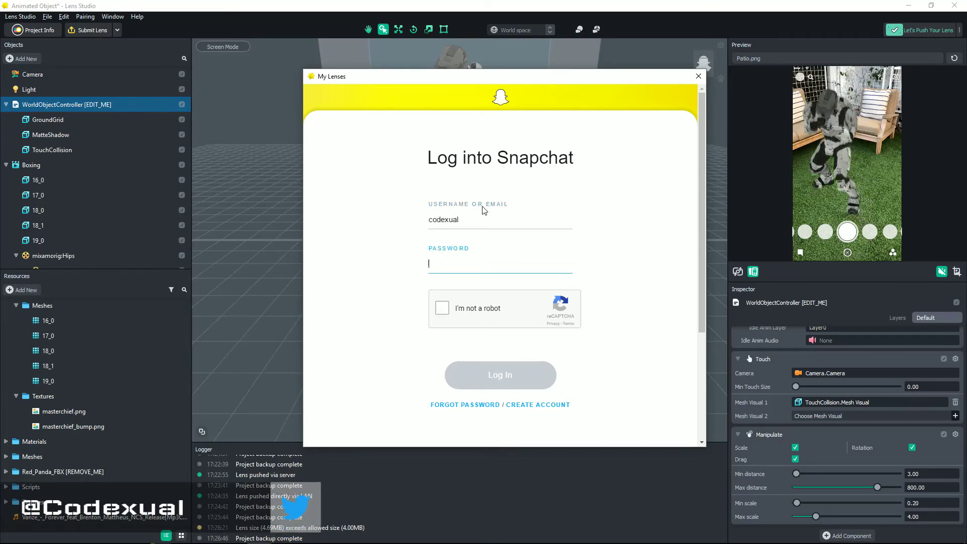
type("••••••••••")
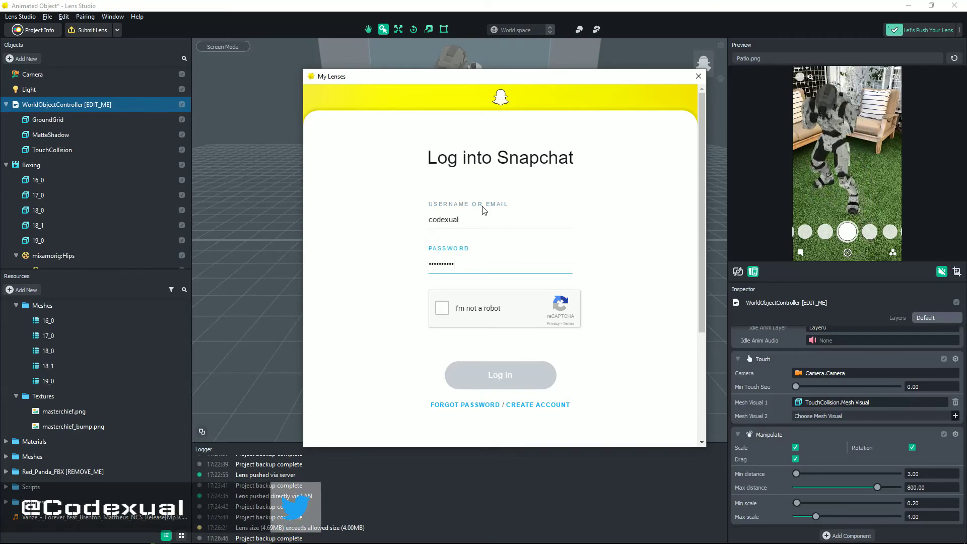
left_click(442, 309)
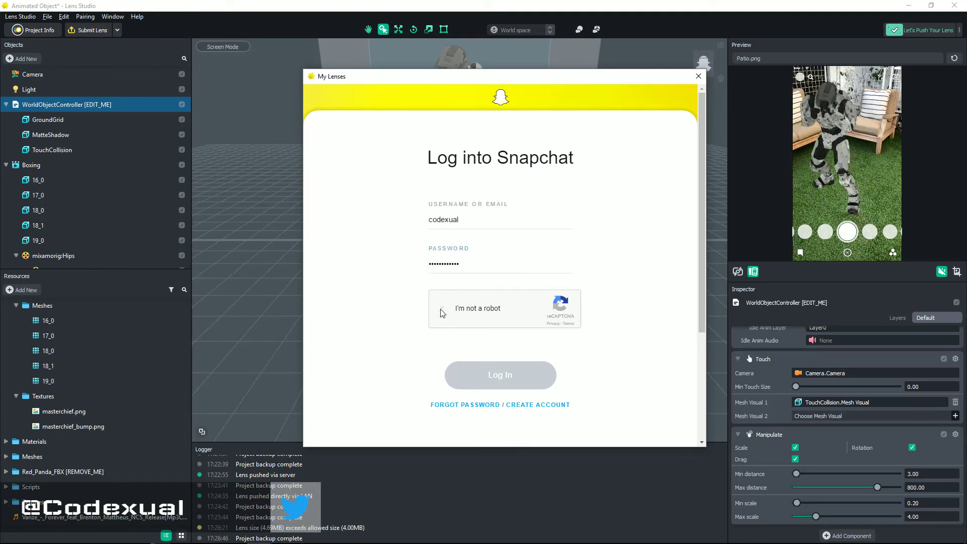
left_click(512, 377)
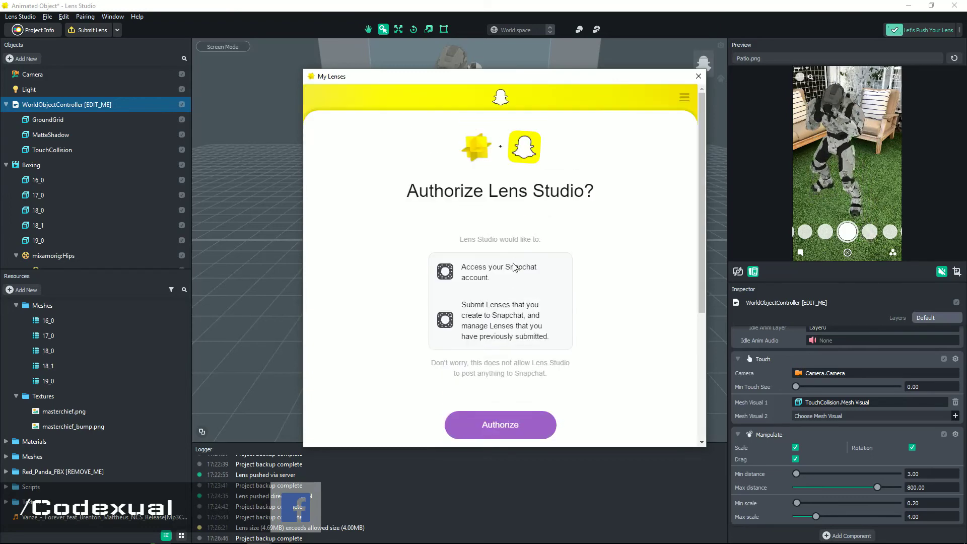
left_click(521, 423)
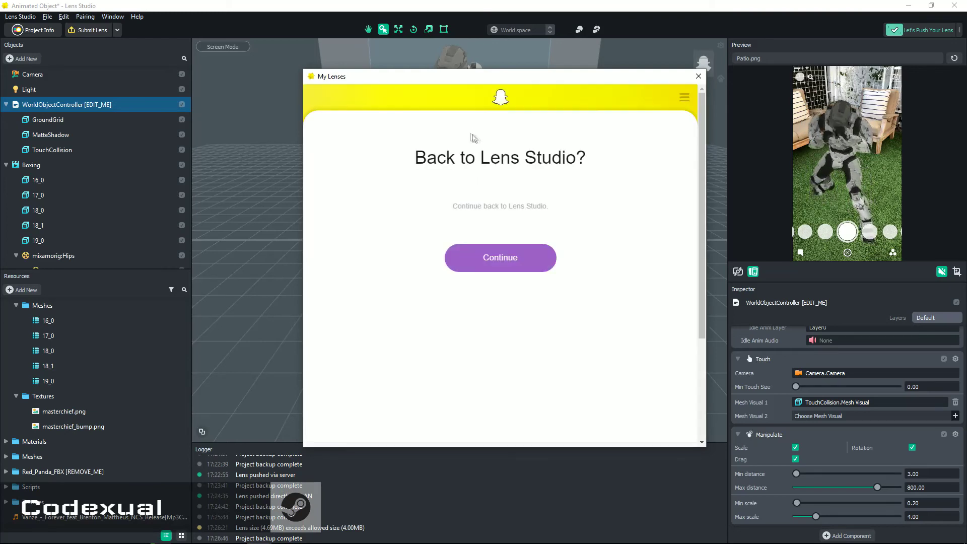
left_click(489, 258)
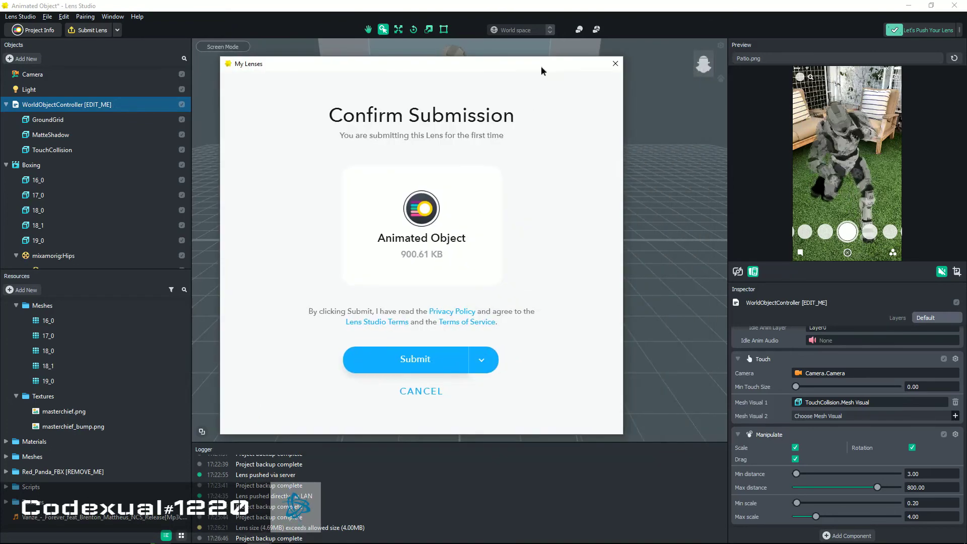
Step: Submit the Animated Object lens to Snapchat from My Lenses
left_click_drag(542, 66, 482, 54)
left_click_drag(408, 238, 489, 239)
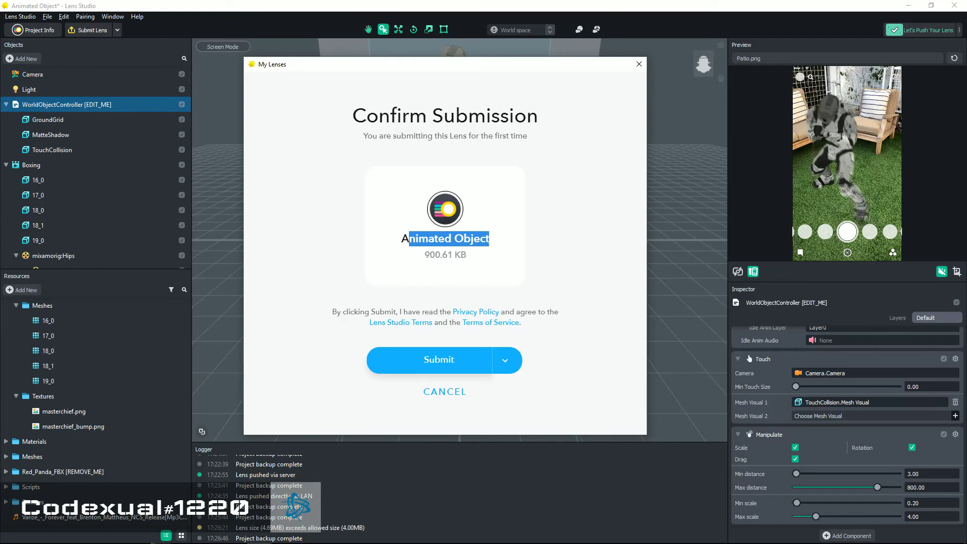
left_click(485, 245)
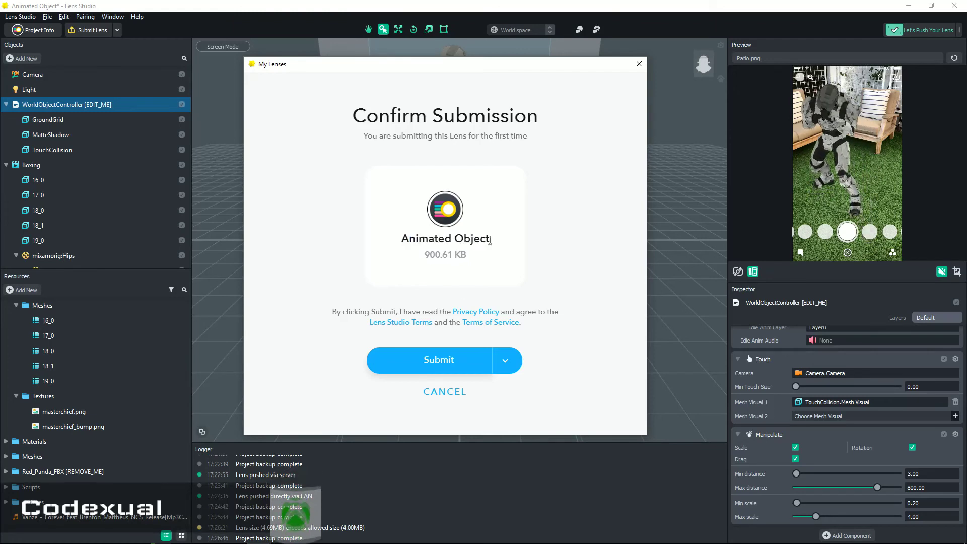
left_click(441, 359)
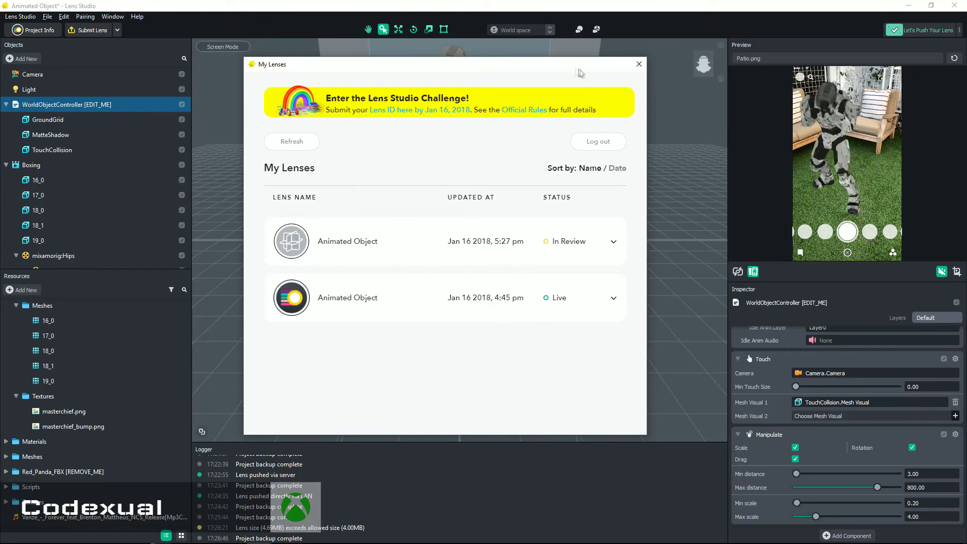
Step: Deactivate the older Live lens and expand the In Review lens's details
left_click_drag(555, 63, 509, 86)
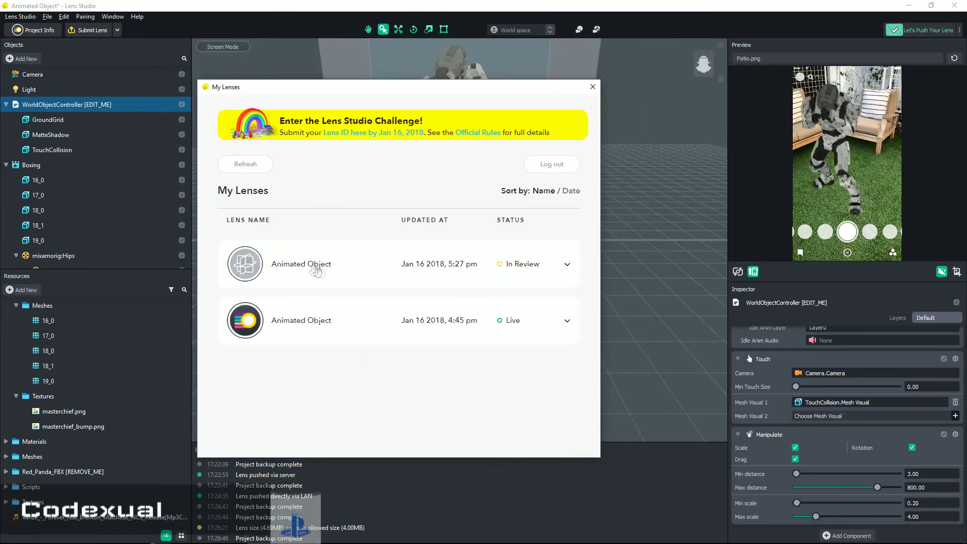
left_click(449, 321)
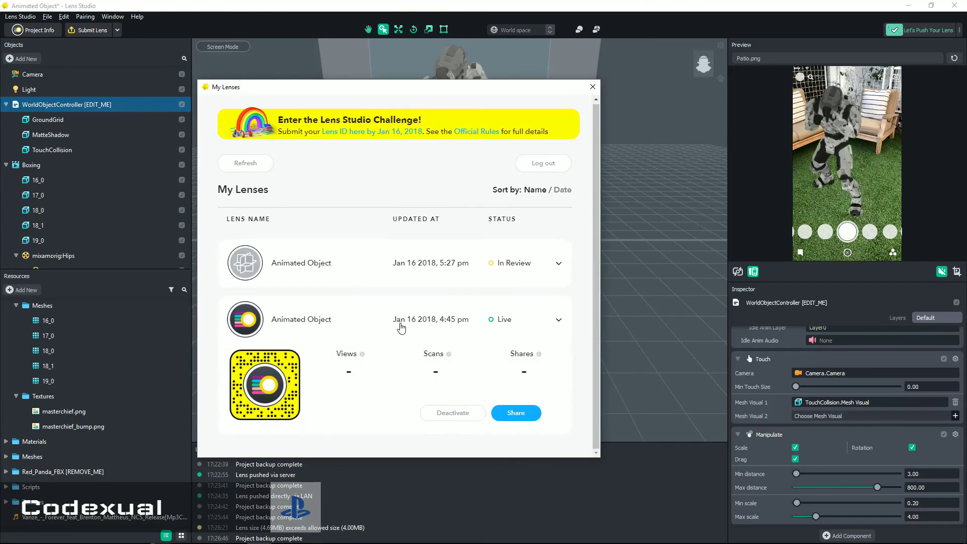
left_click(457, 413)
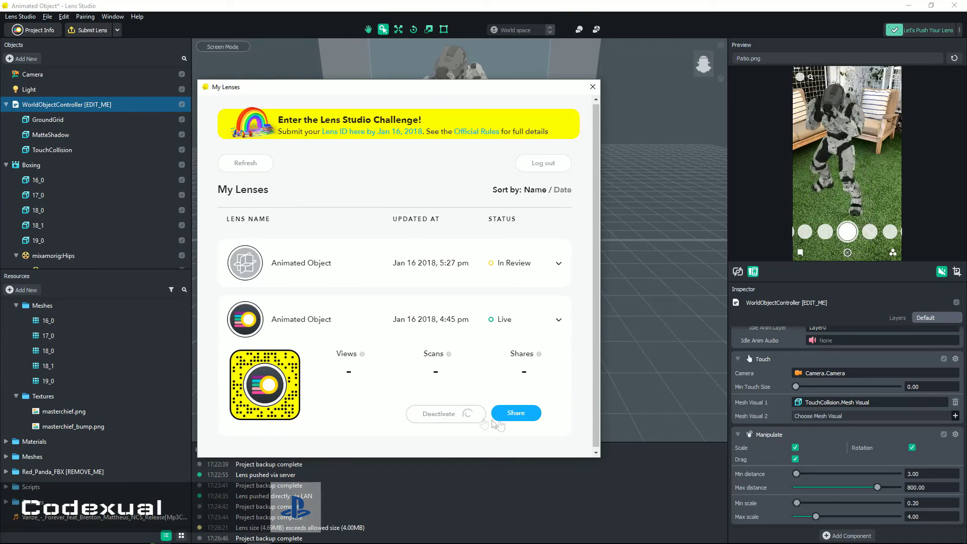
left_click(523, 276)
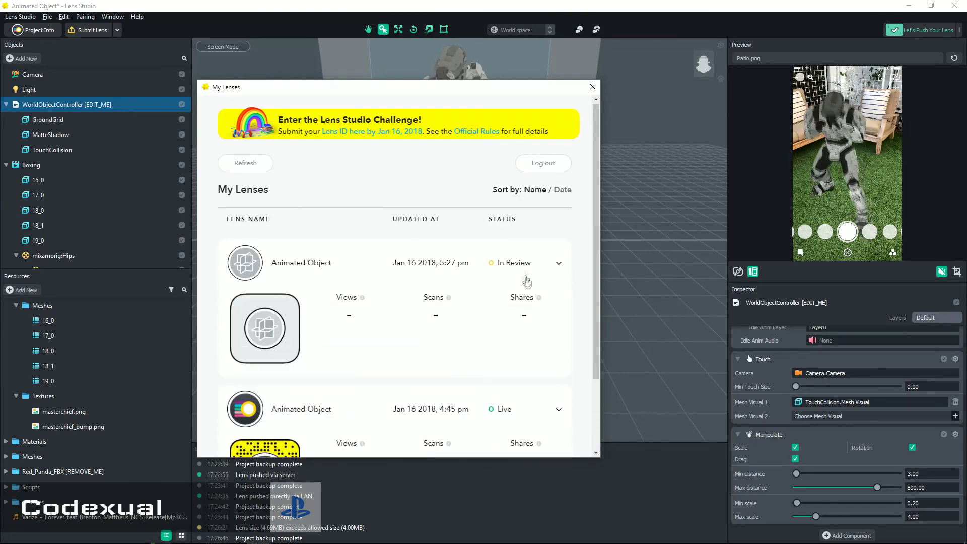
scroll(499, 327, "down", 2)
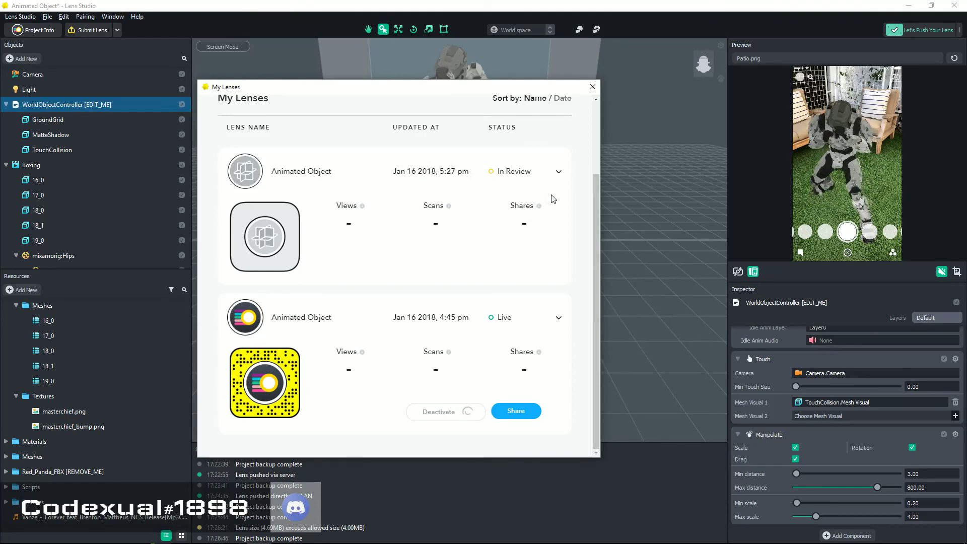
scroll(552, 197, "up", 1)
scroll(553, 197, "down", 1)
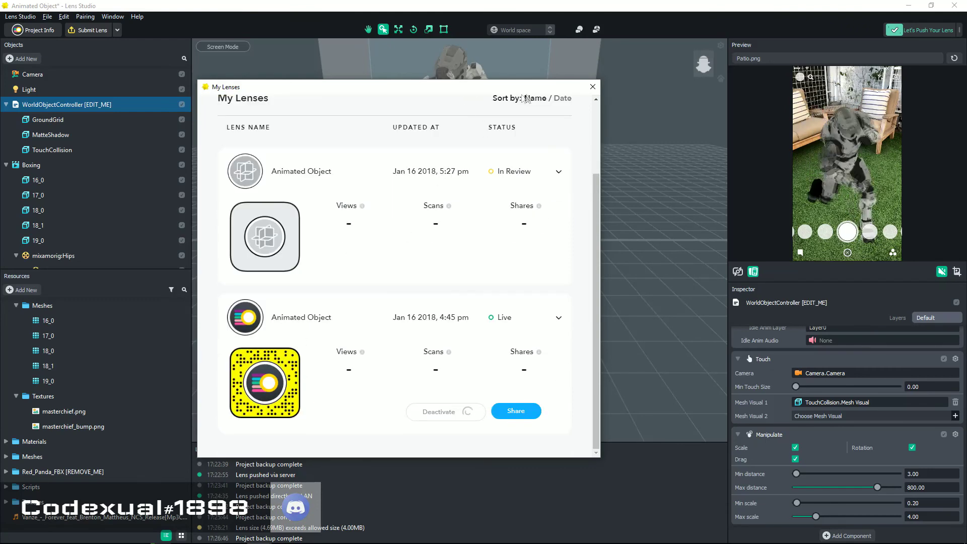
left_click_drag(512, 87, 490, 95)
Step: Close My Lenses and bring up the project's Project Info settings
left_click(569, 96)
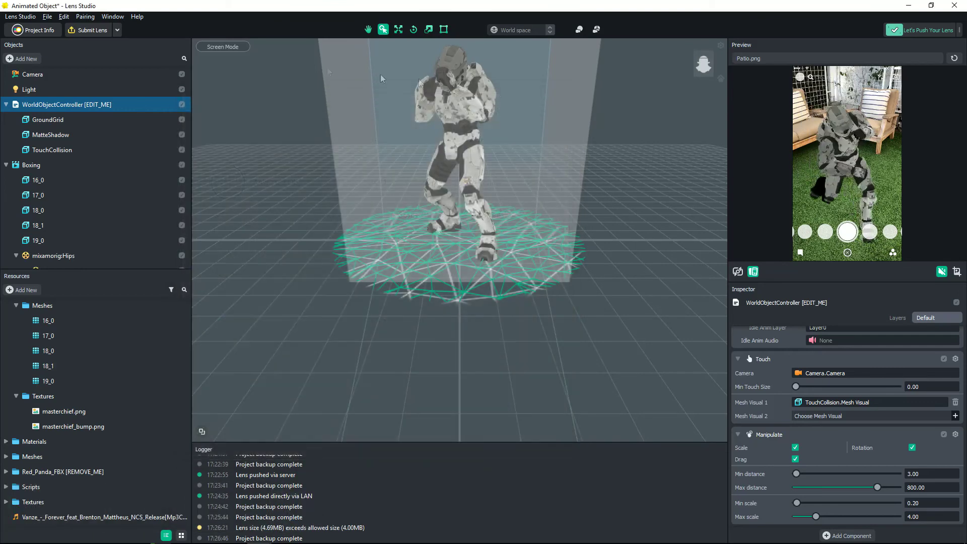
left_click(47, 17)
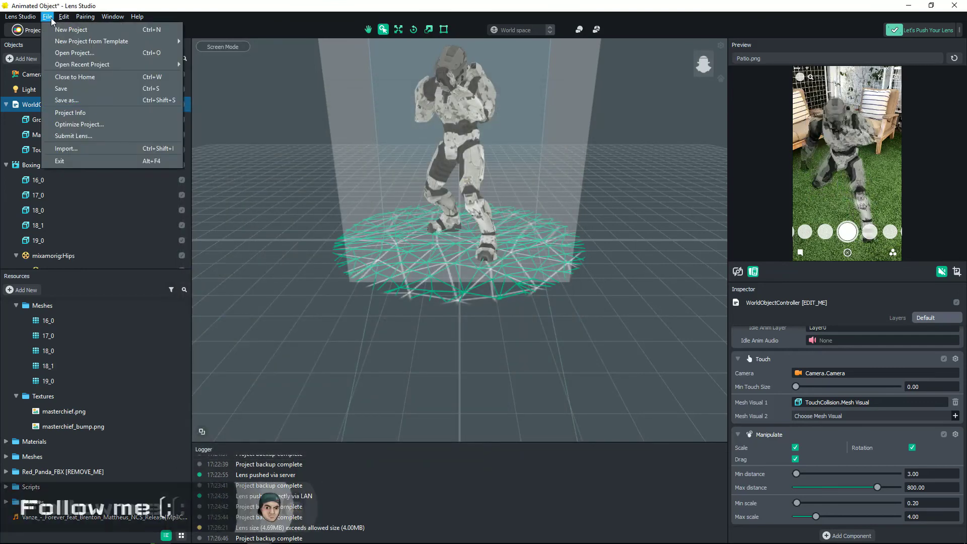
left_click(65, 118)
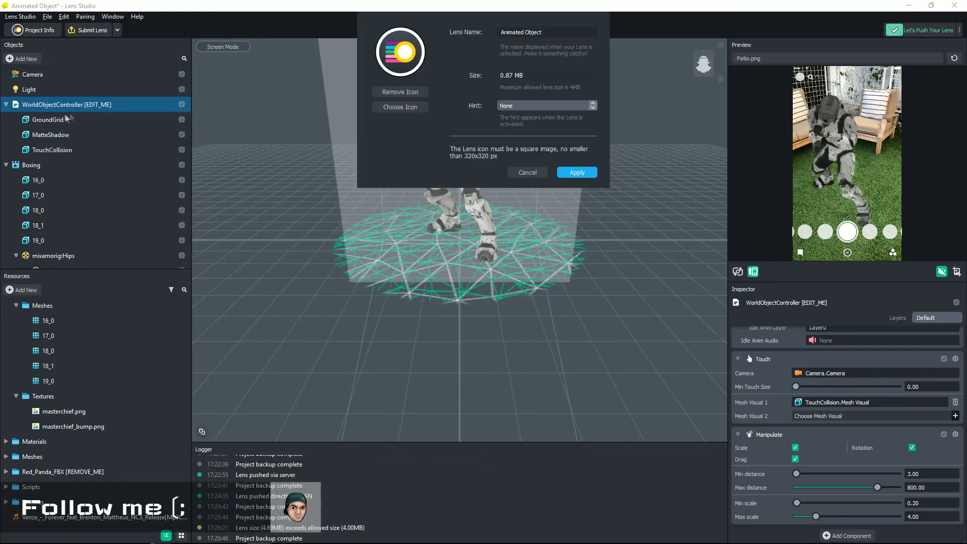
Step: Rename the lens to 'Halo 2 Master Chief', apply it, then select the TouchCollision object
double_click(533, 33)
key("ctrl+a")
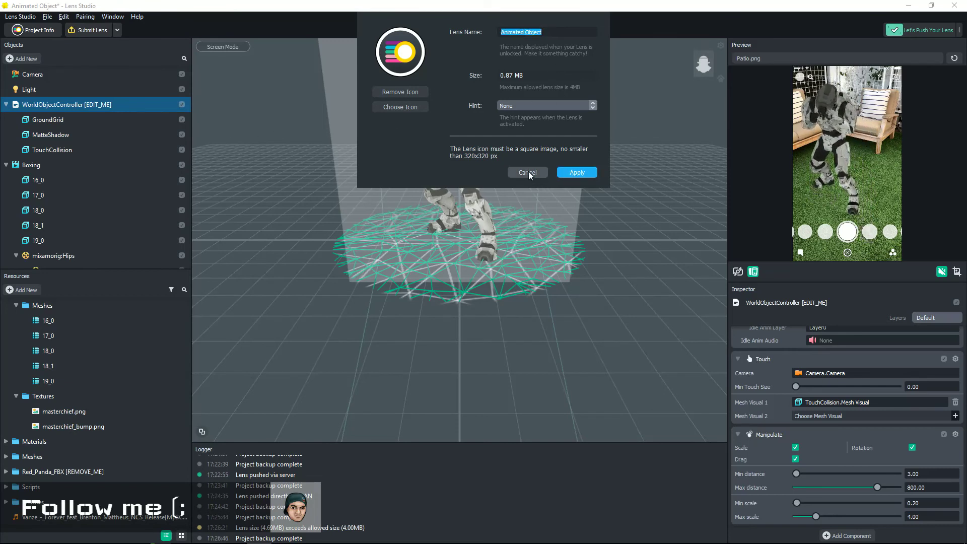
type("Halo ")
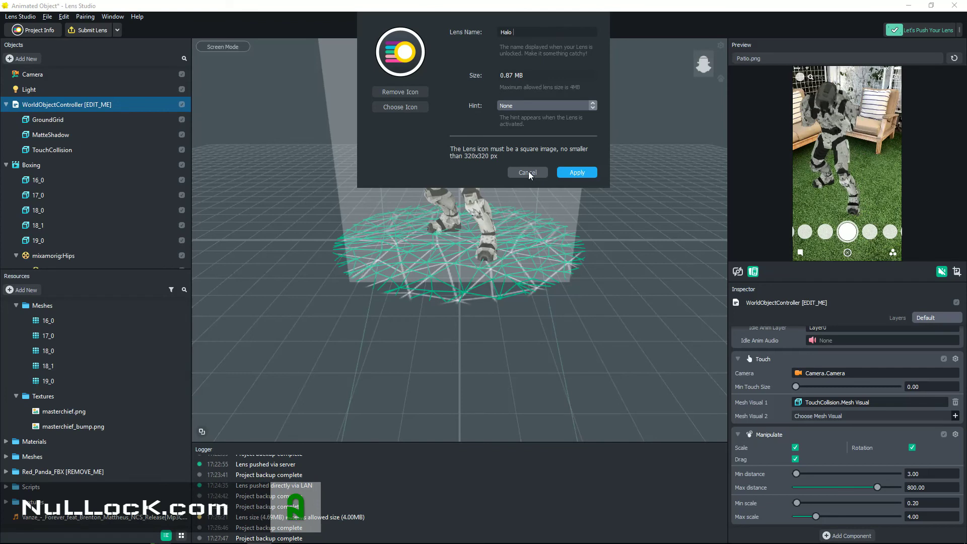
type("2 Master ")
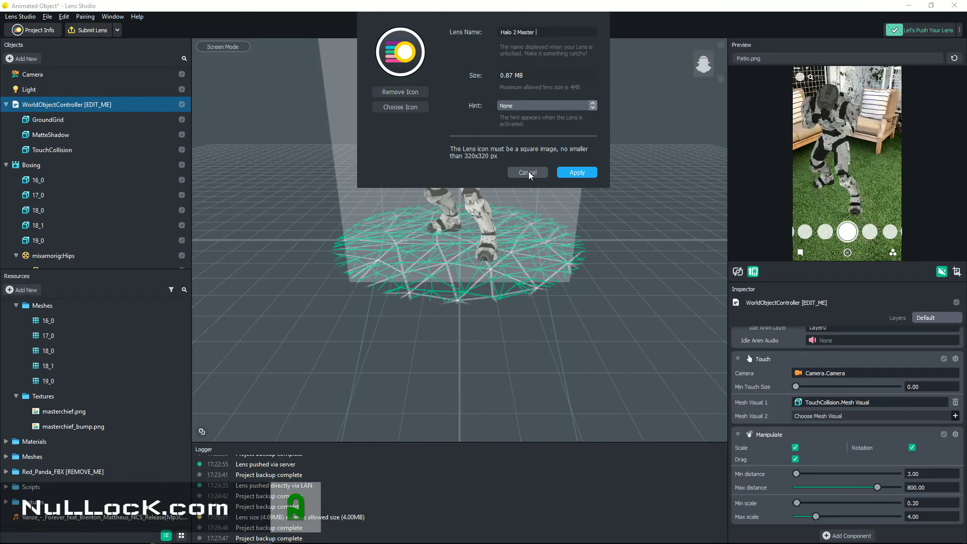
type("Chei")
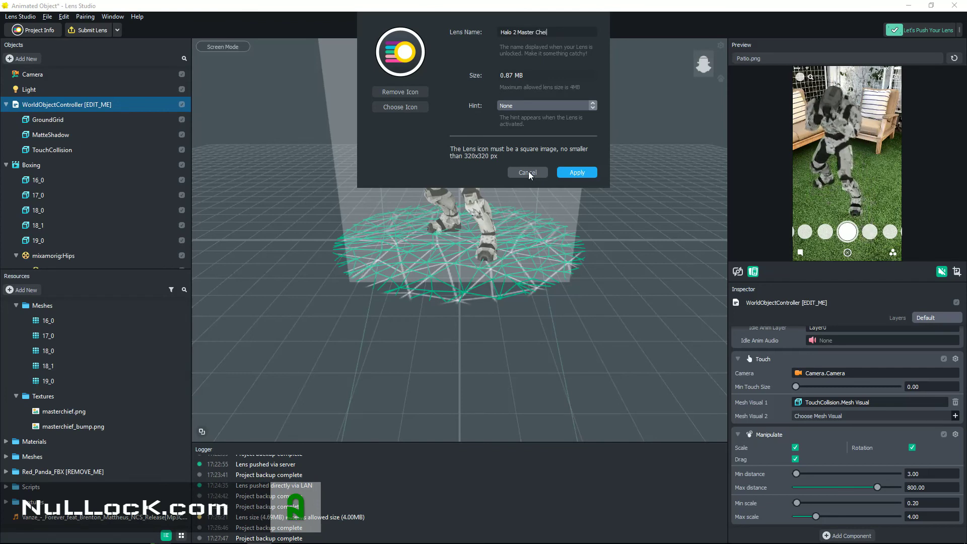
left_click(590, 172)
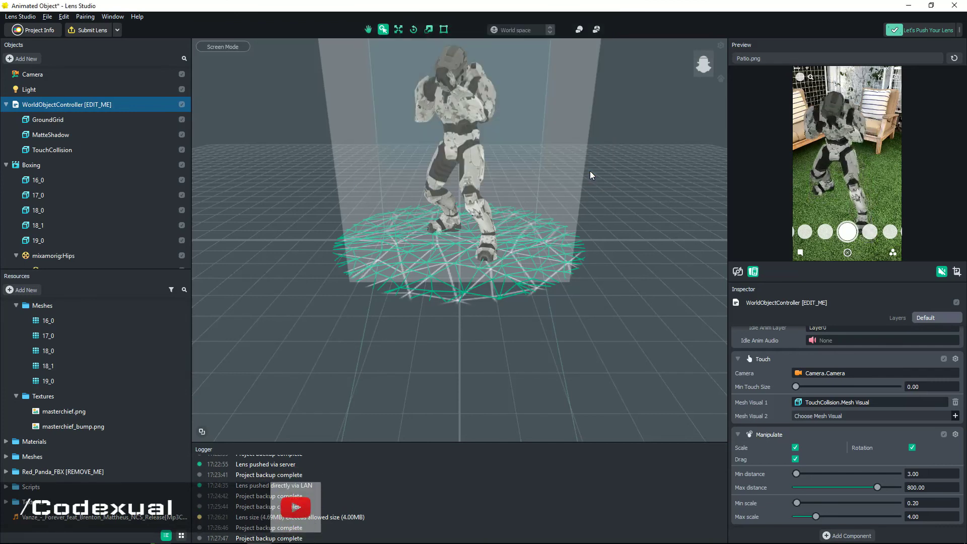
left_click(47, 17)
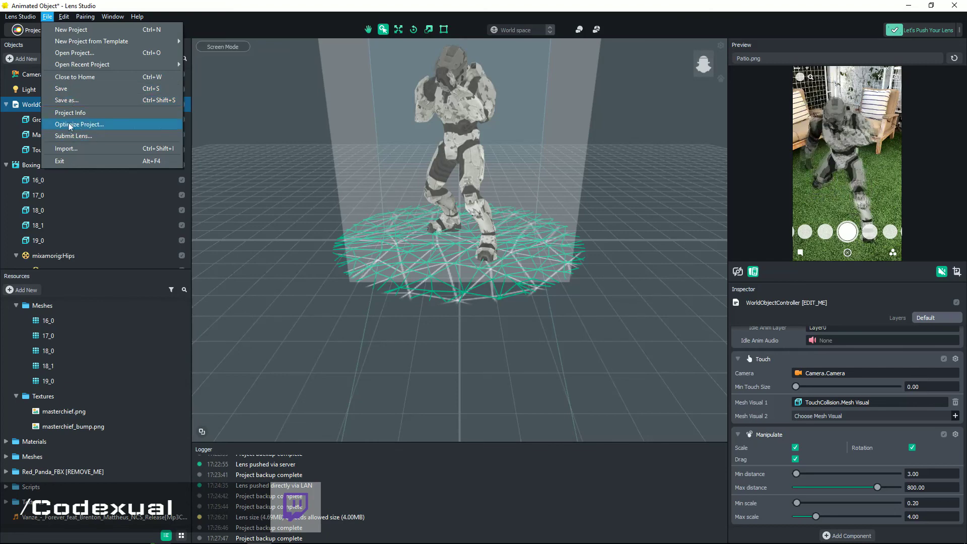
left_click(346, 139)
Step: Zoom the viewport to inspect the TouchCollision box at scale 1.30 around Master Chief
scroll(412, 158, "down", 5)
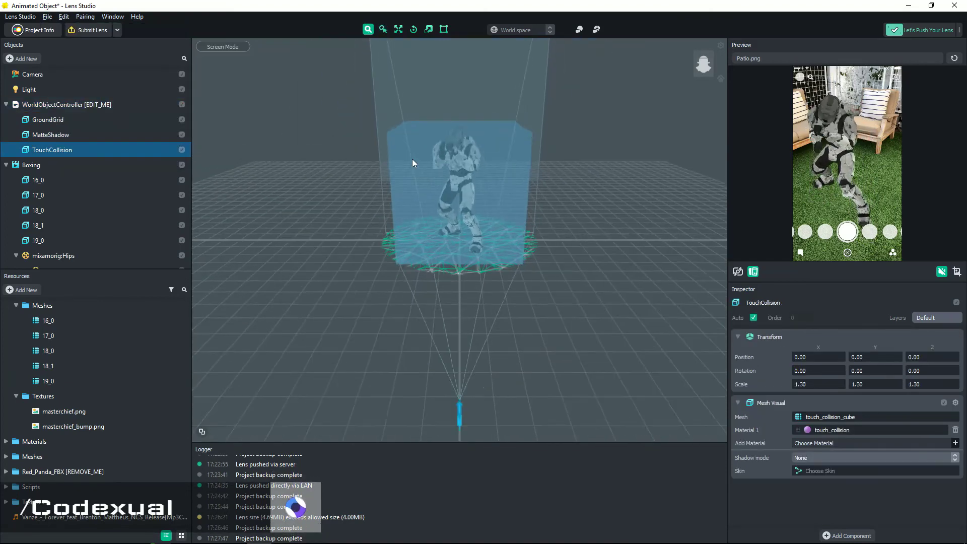
scroll(413, 163, "up", 2)
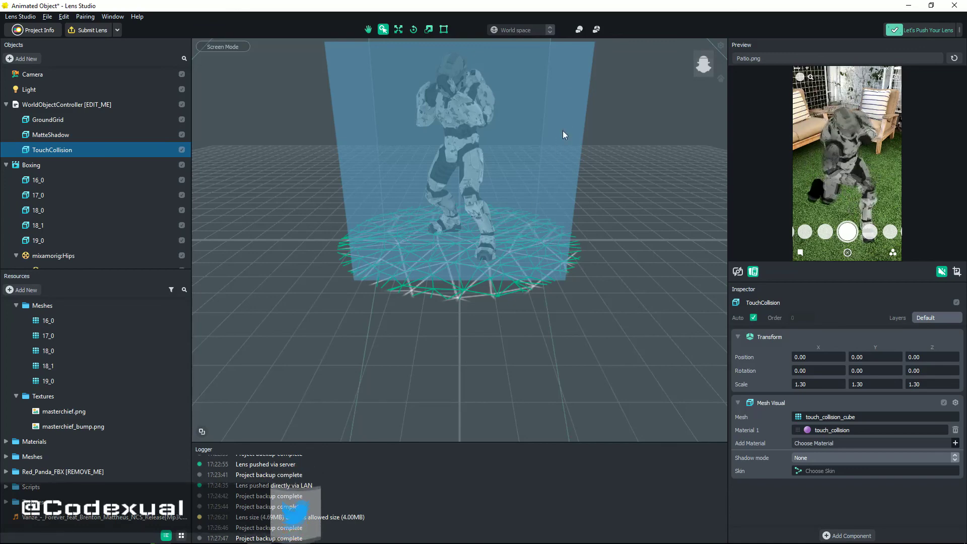
scroll(563, 135, "down", 3)
scroll(563, 134, "down", 3)
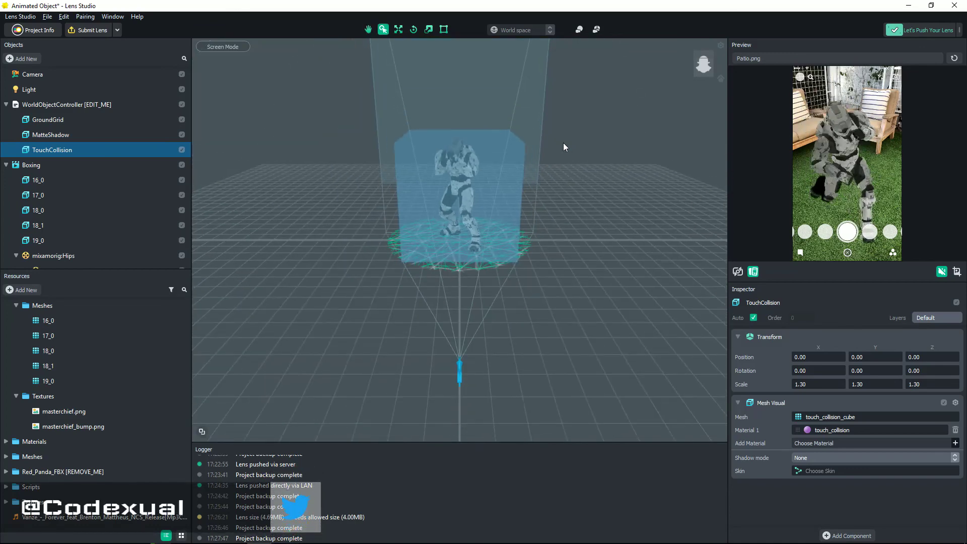